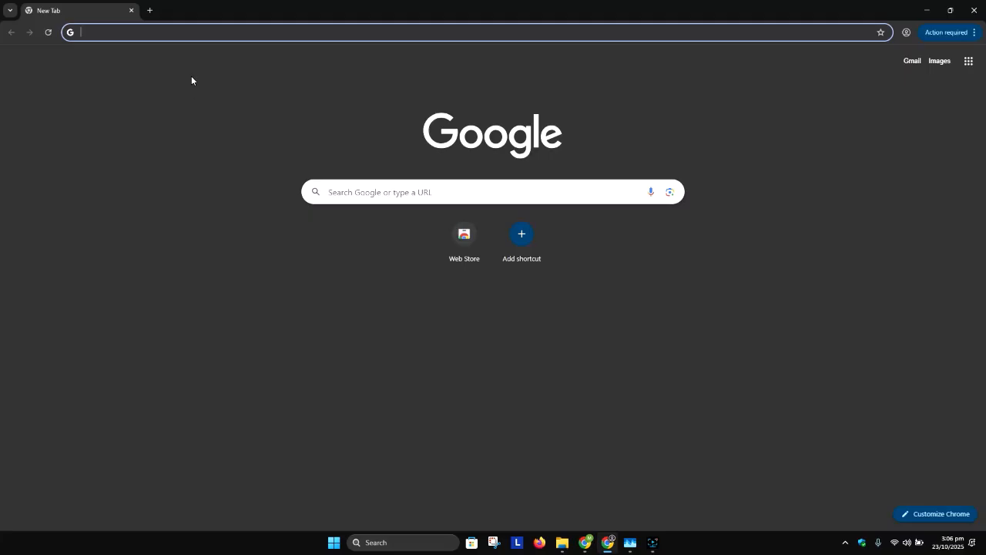
Search Google for "download windows 10 iso".
type("d w")
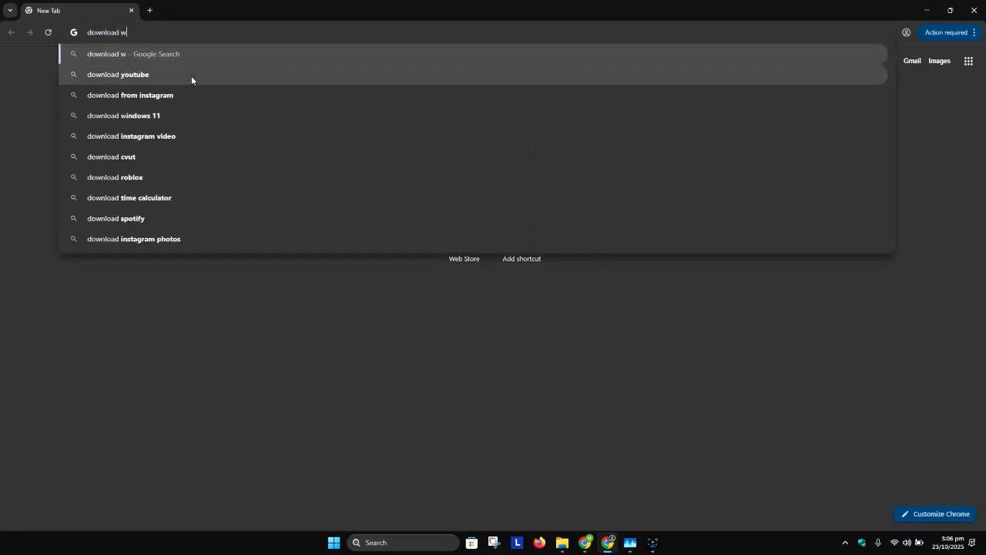
type("indows 10 iso")
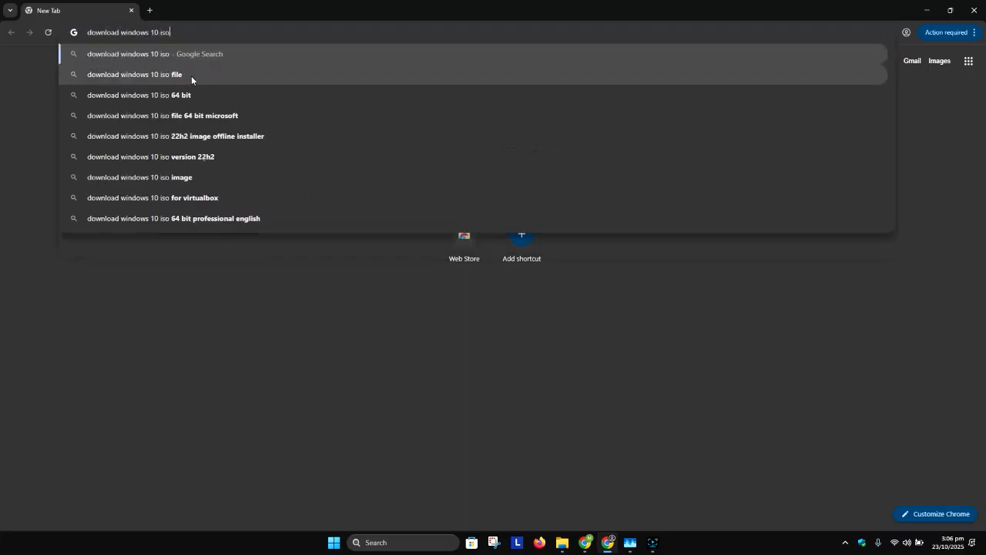
key("Return")
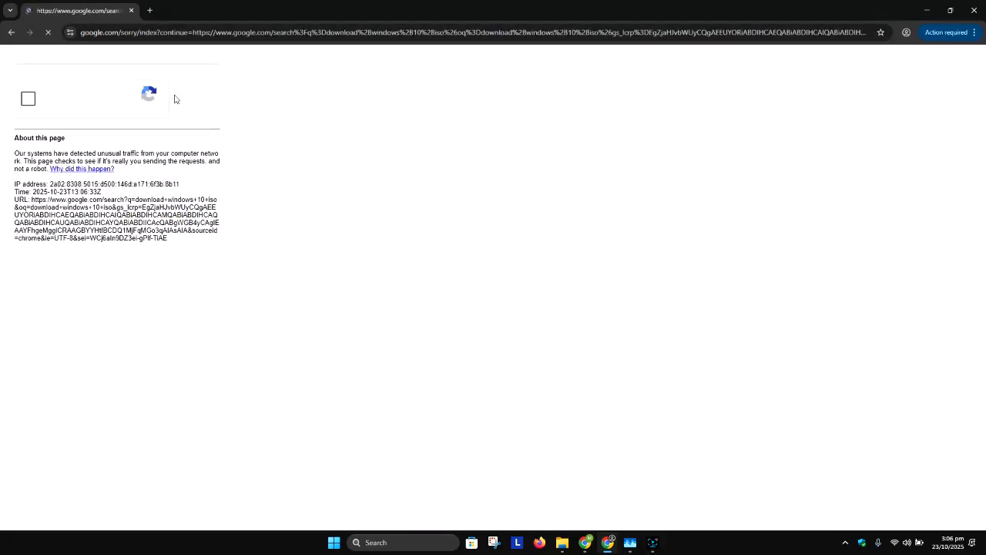
Complete the reCAPTCHA check by selecting all images with traffic lights and submitting them for verification.
left_click(64, 105)
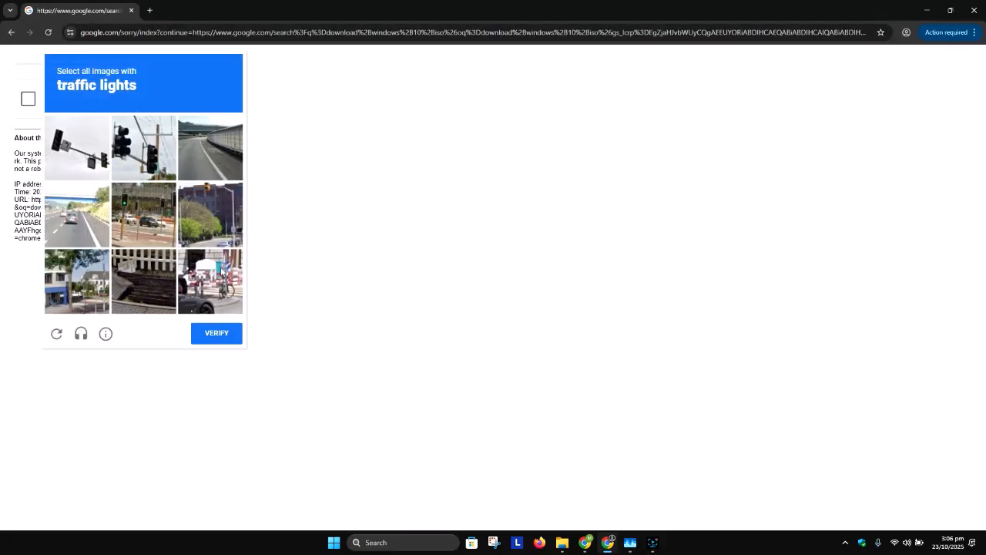
left_click(83, 155)
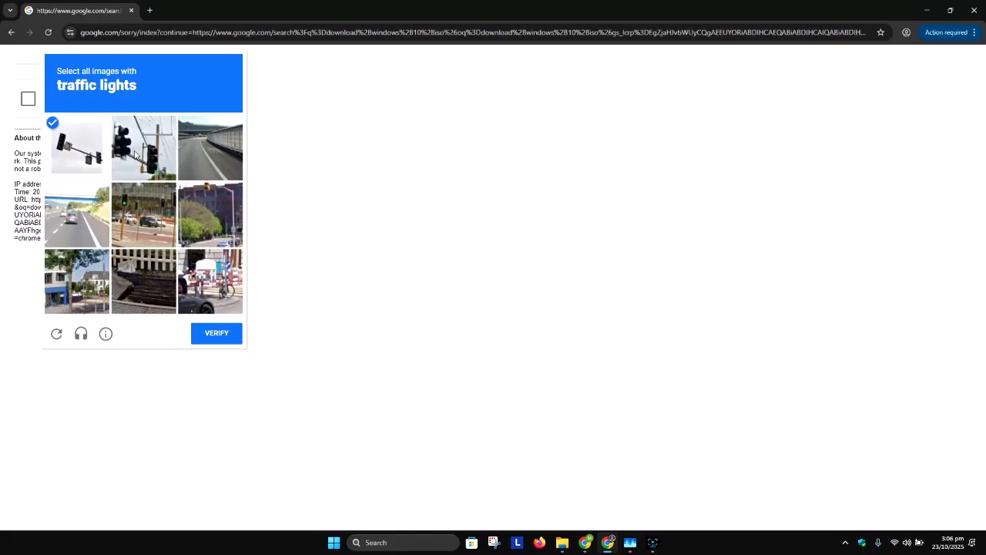
left_click(134, 156)
left_click(161, 220)
left_click(208, 217)
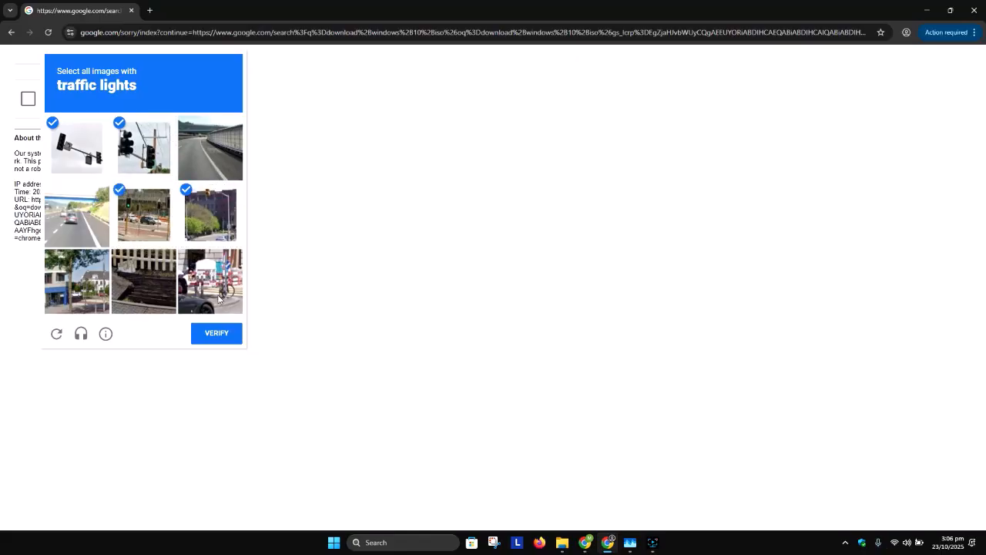
left_click(231, 338)
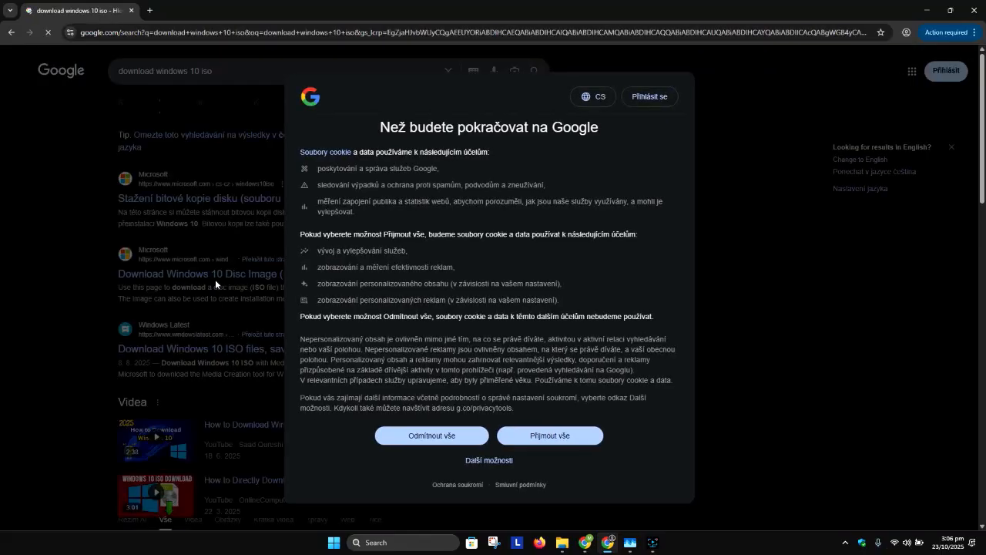
Accept all Google cookies and open Microsoft's "Download Windows 10 Disc Image (ISO File)" search result.
left_click(550, 436)
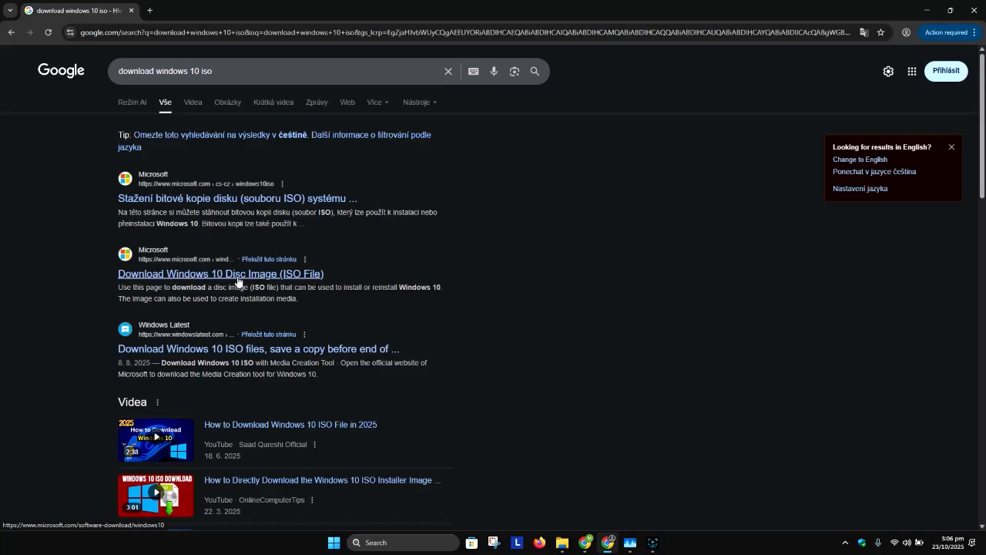
left_click(238, 279)
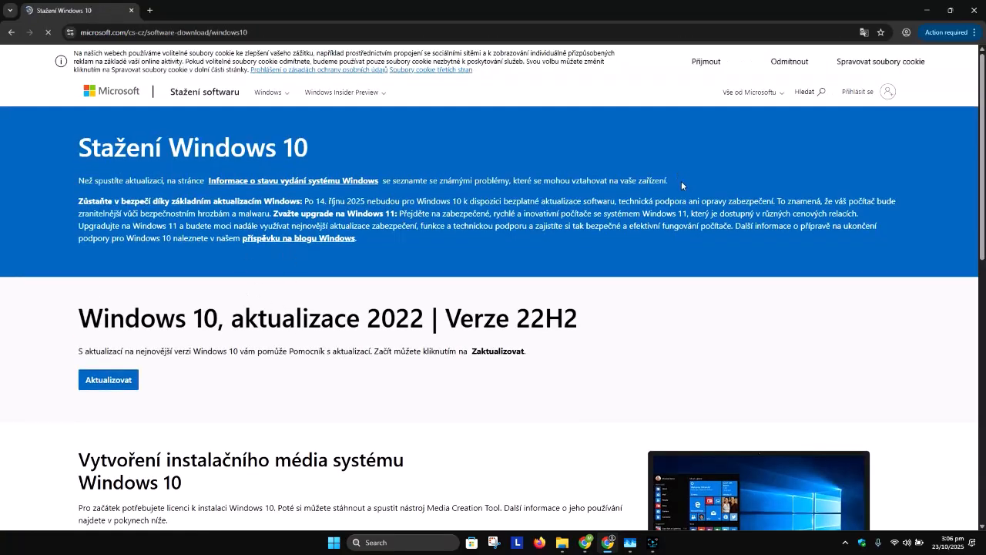
Switch the Microsoft download site's region to Australia - English and open its Windows 10 page.
scroll(296, 238, "down", 10)
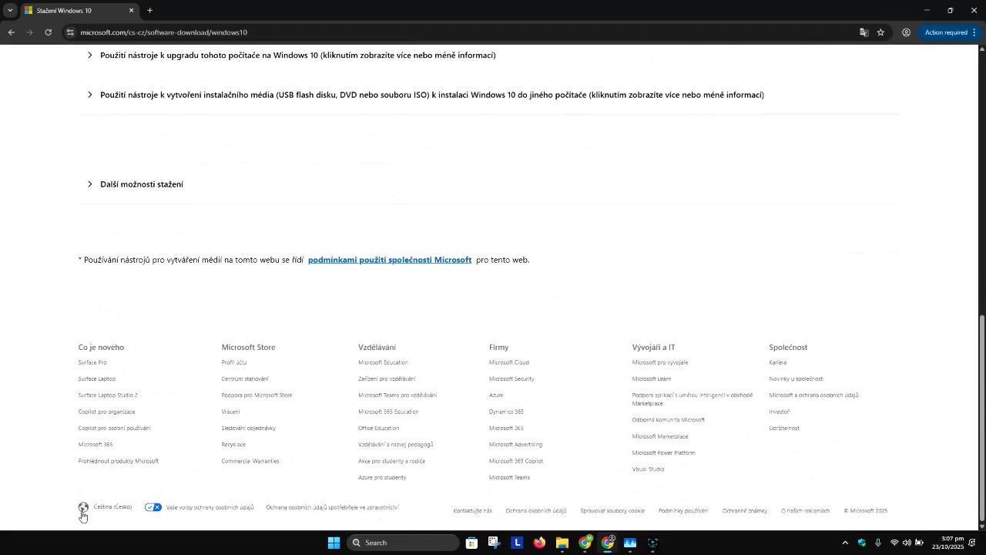
left_click(105, 509)
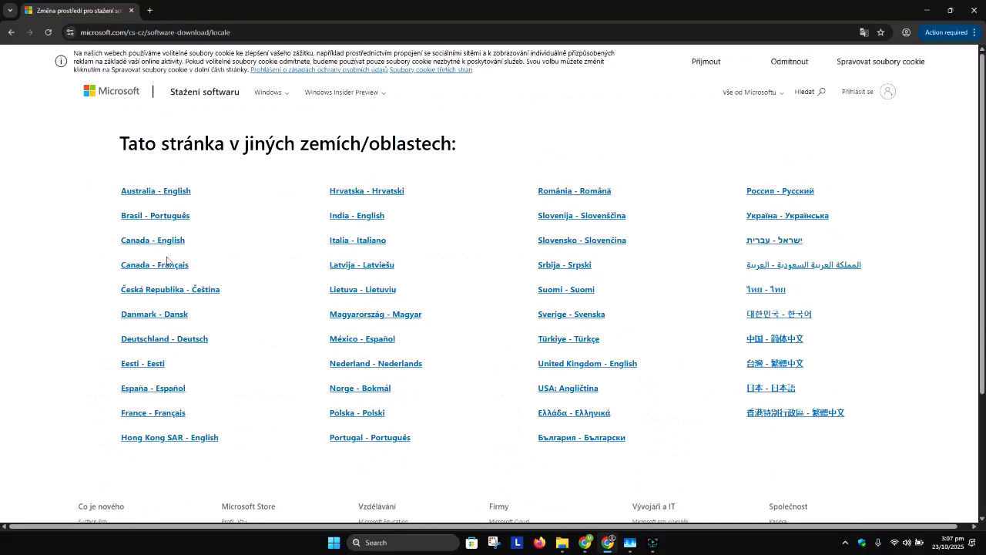
left_click(172, 192)
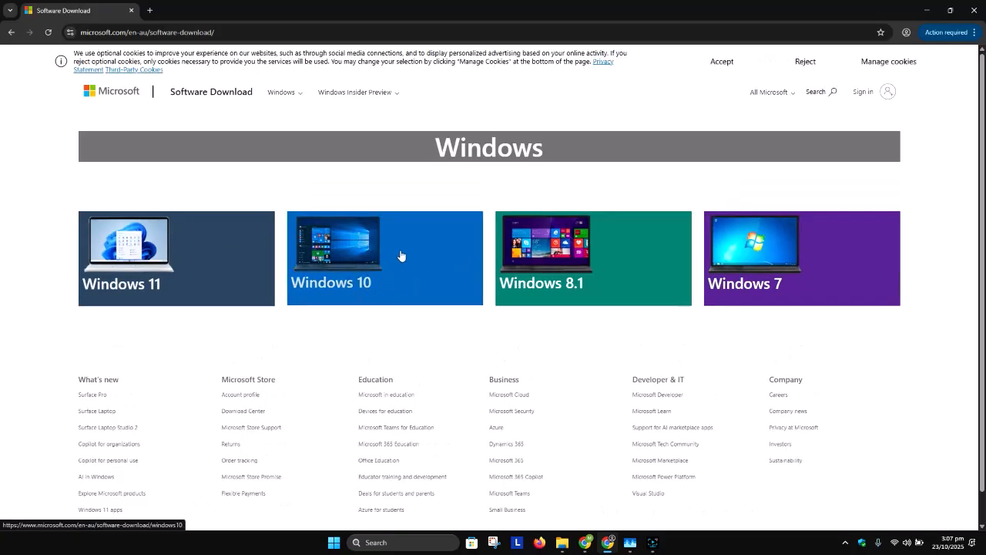
left_click(369, 254)
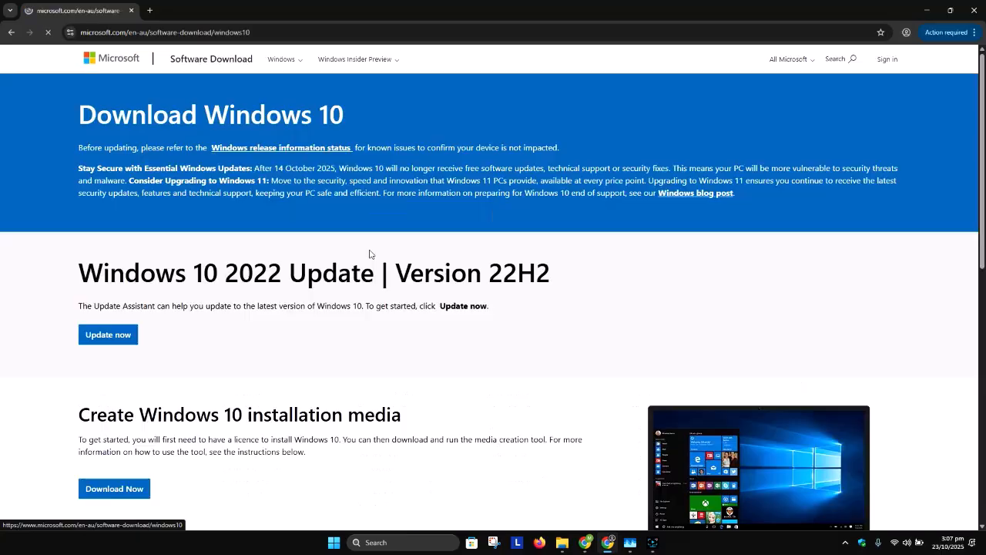
Download the media creation tool offered under Create Windows 10 installation media.
scroll(362, 257, "down", 2)
scroll(356, 258, "down", 2)
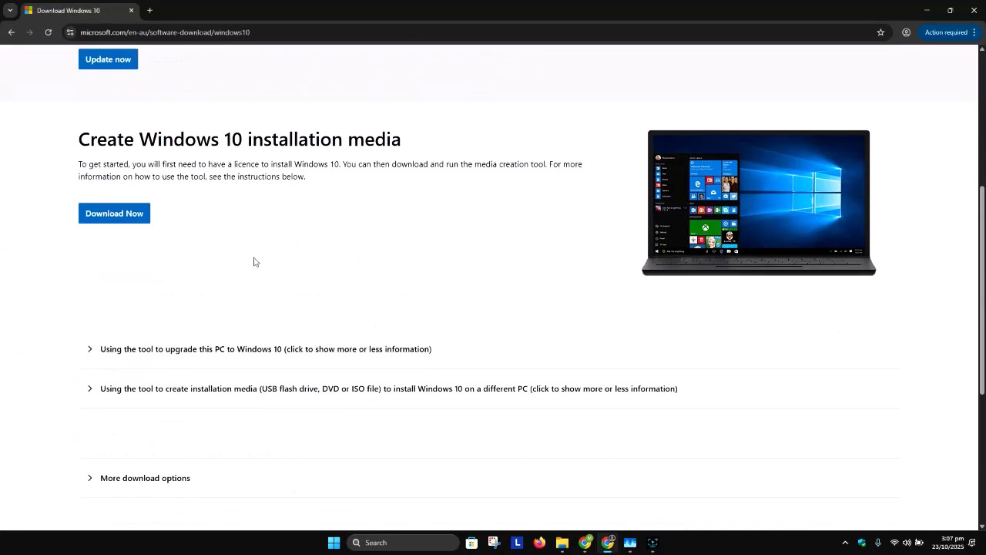
scroll(159, 222, "down", 1)
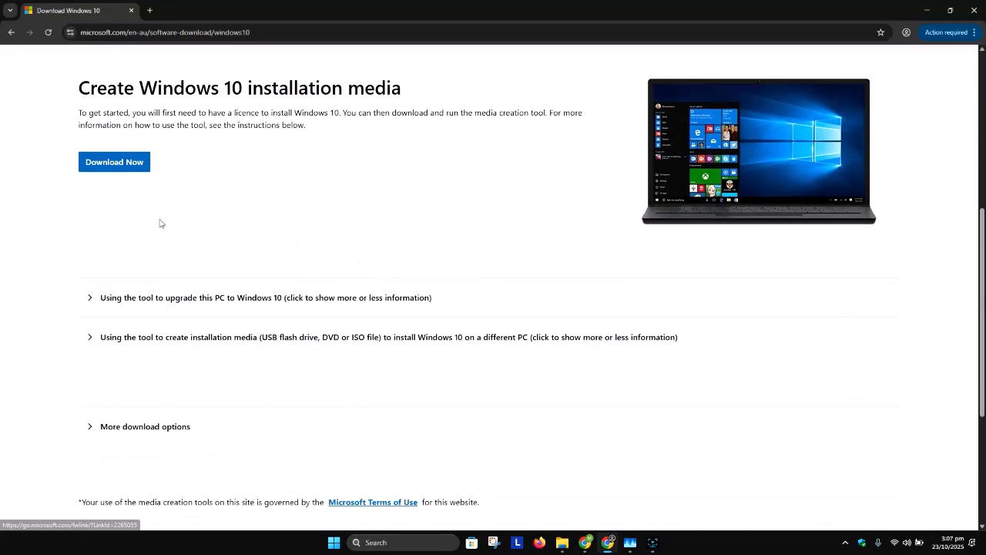
left_click(120, 165)
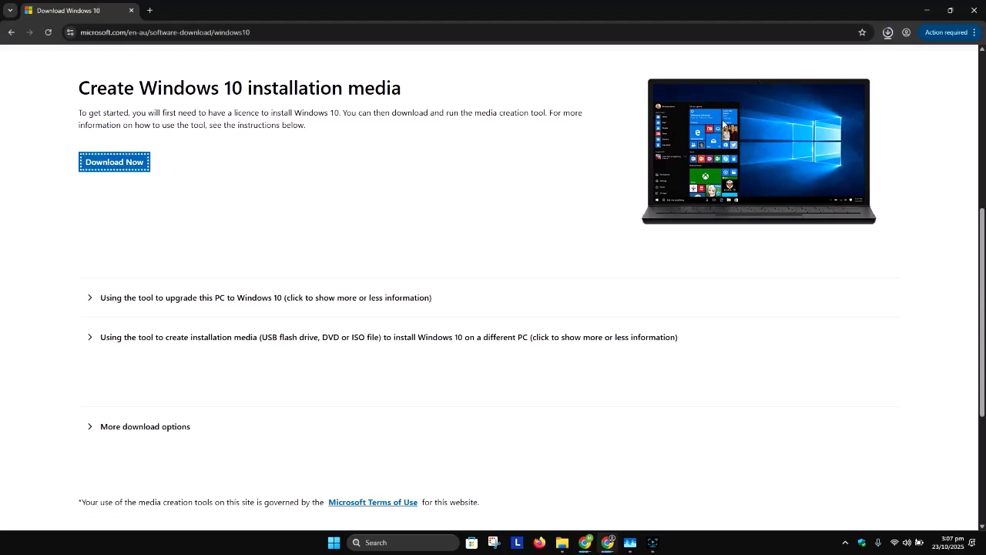
Run the downloaded MediaCreationTool_22H2.exe, minimize the browser and move the Windows 10 Setup window aside.
left_click(887, 34)
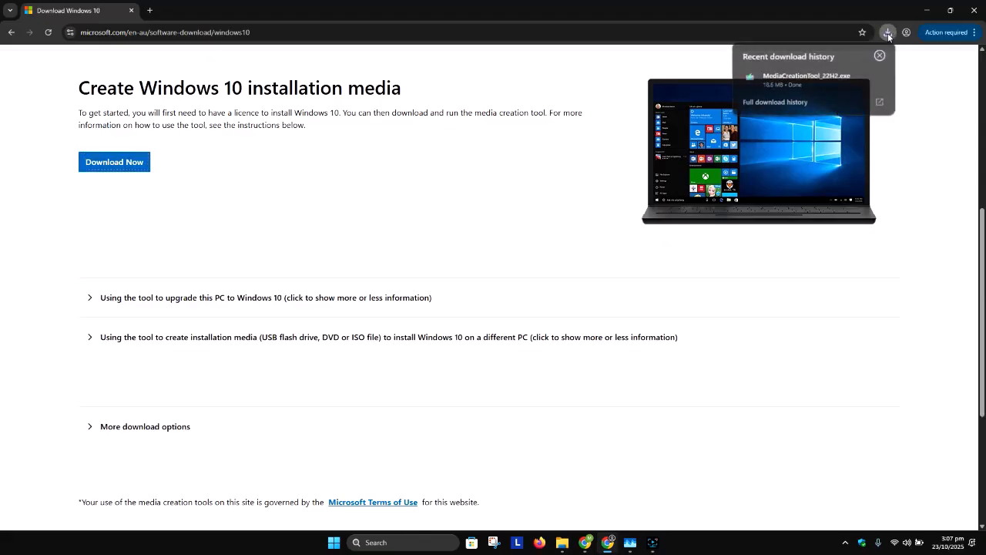
left_click(819, 76)
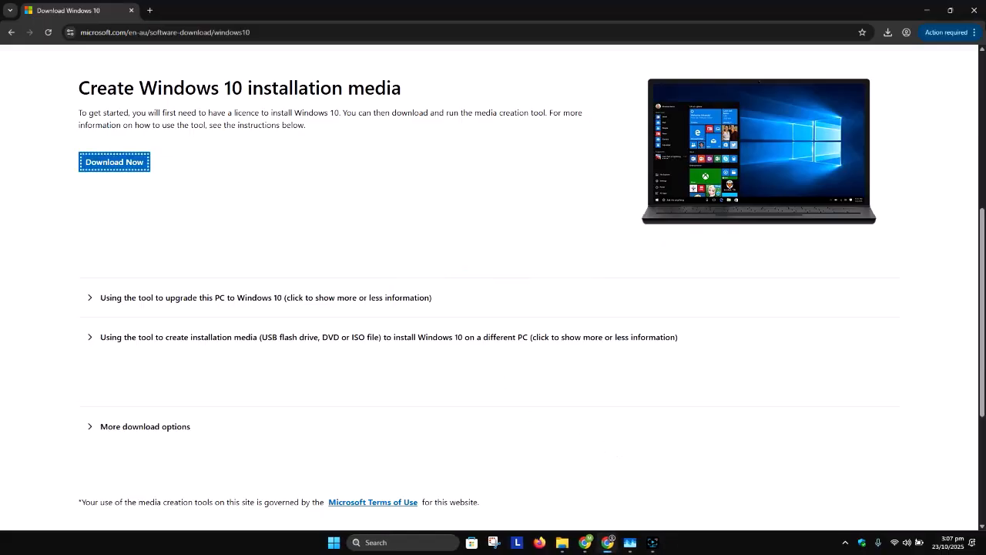
left_click(926, 10)
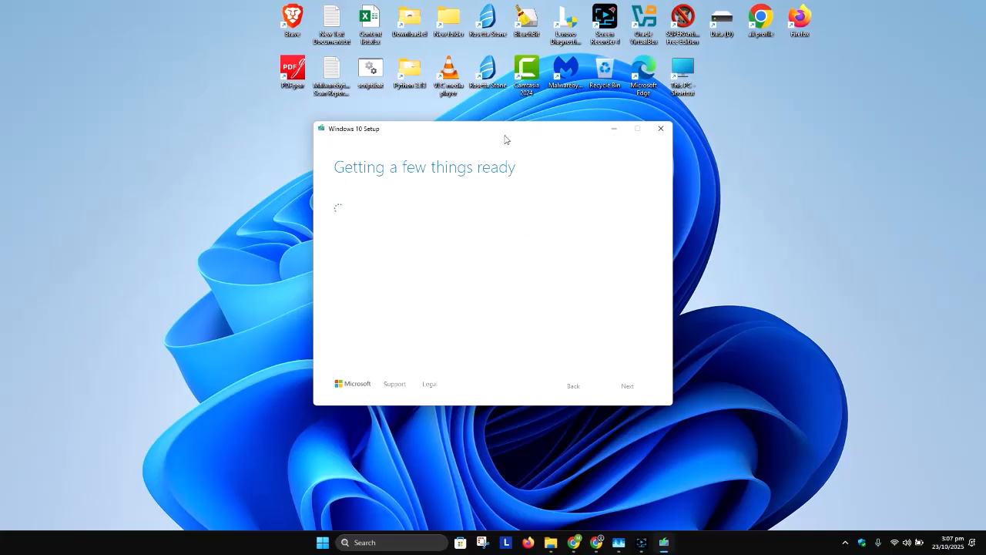
left_click_drag(506, 132, 667, 119)
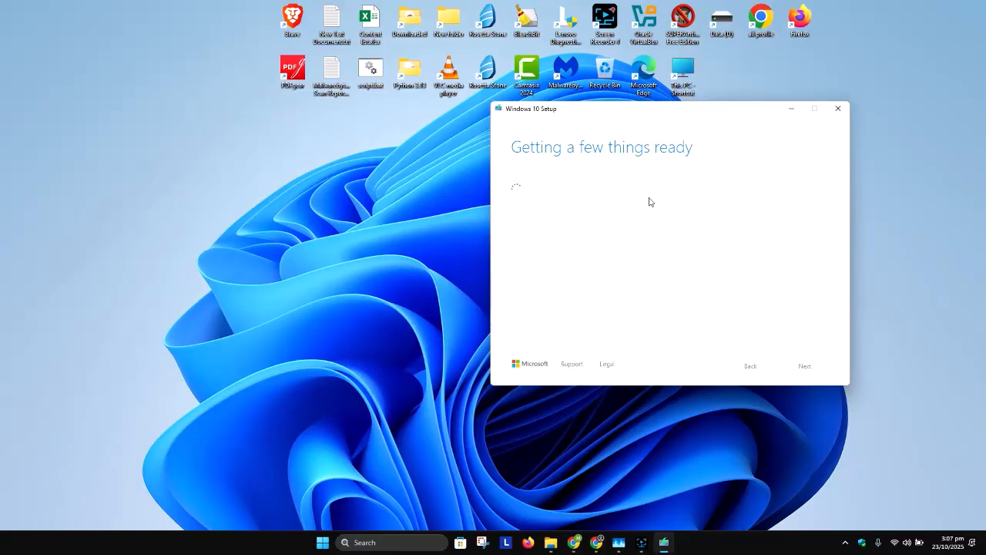
left_click(641, 543)
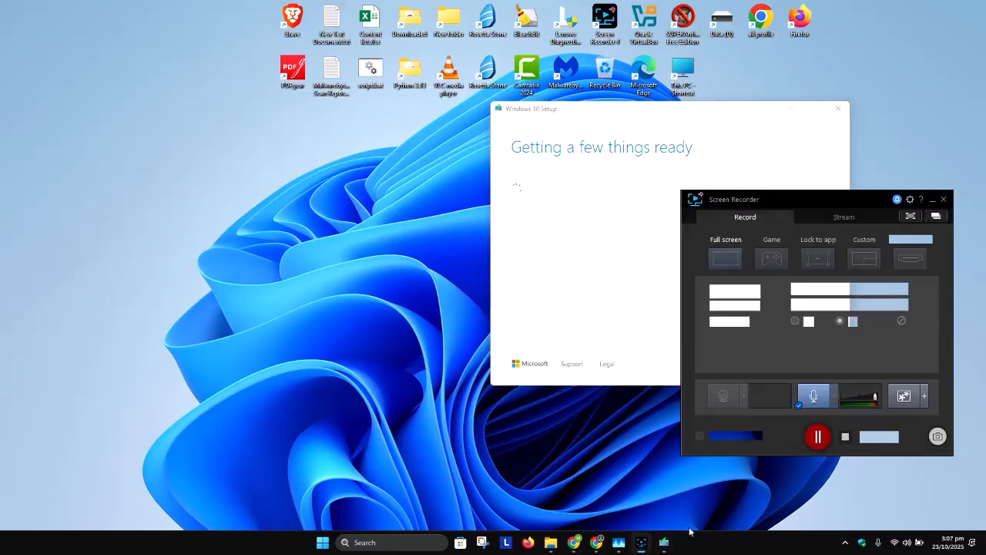
left_click(818, 437)
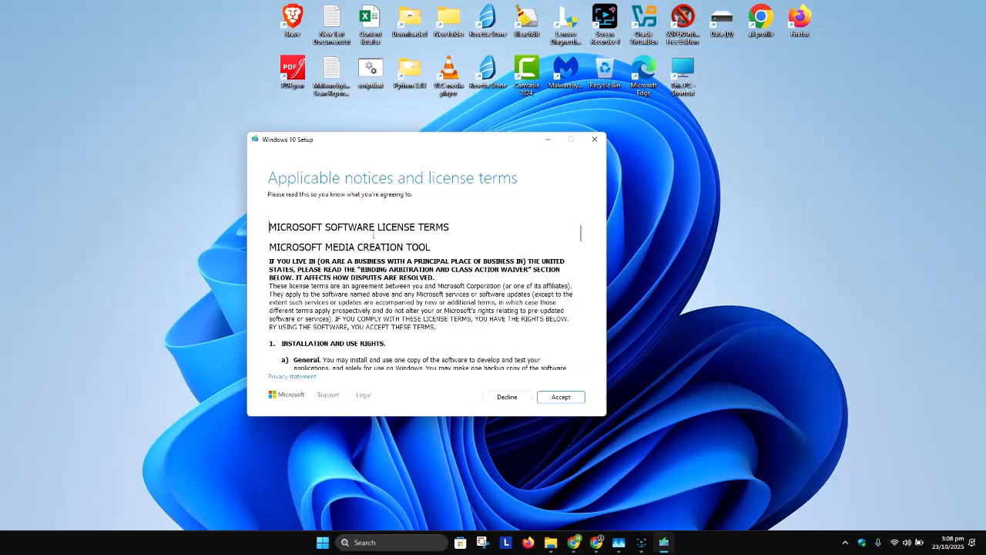
Skim through the Media Creation Tool license terms in Windows 10 Setup and accept them.
left_click_drag(582, 233, 596, 360)
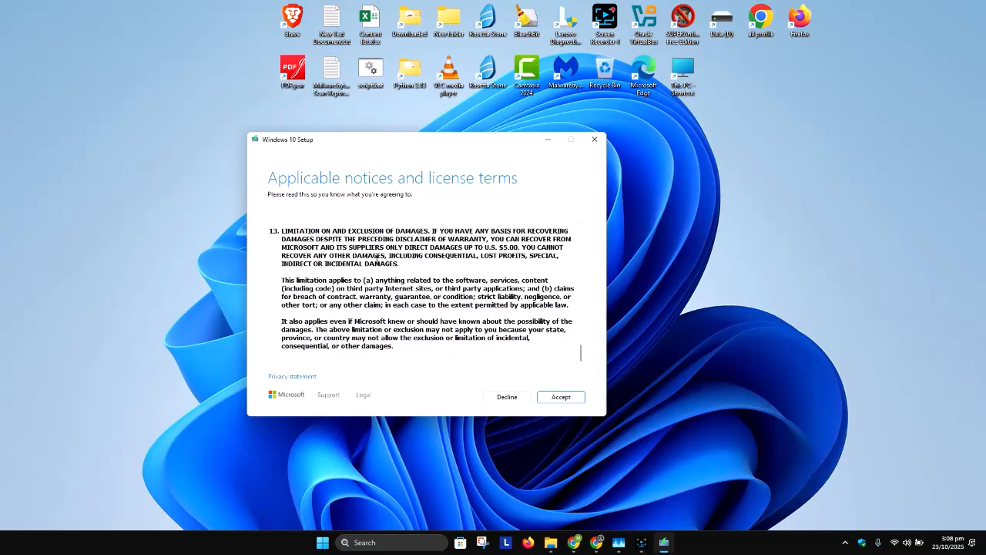
left_click(563, 401)
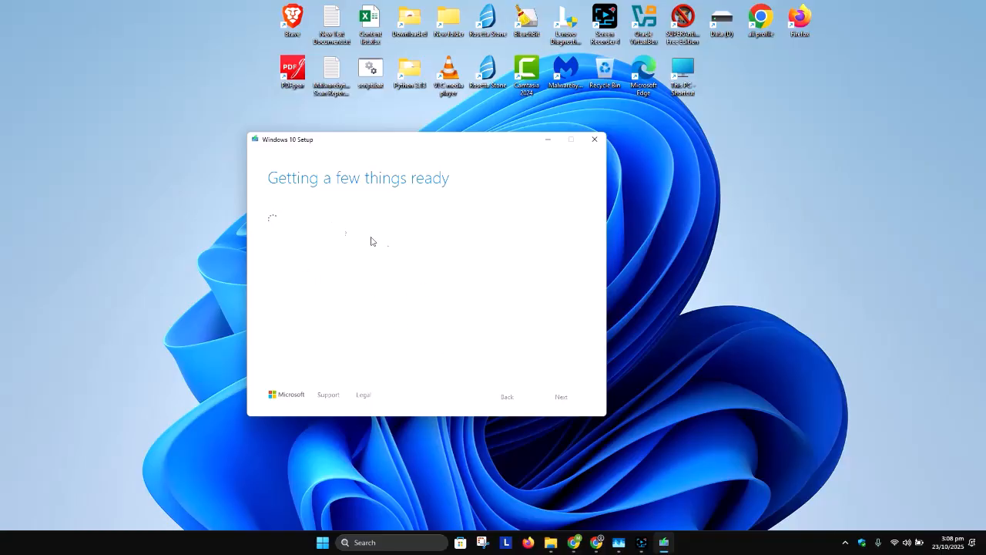
left_click_drag(431, 154, 415, 149)
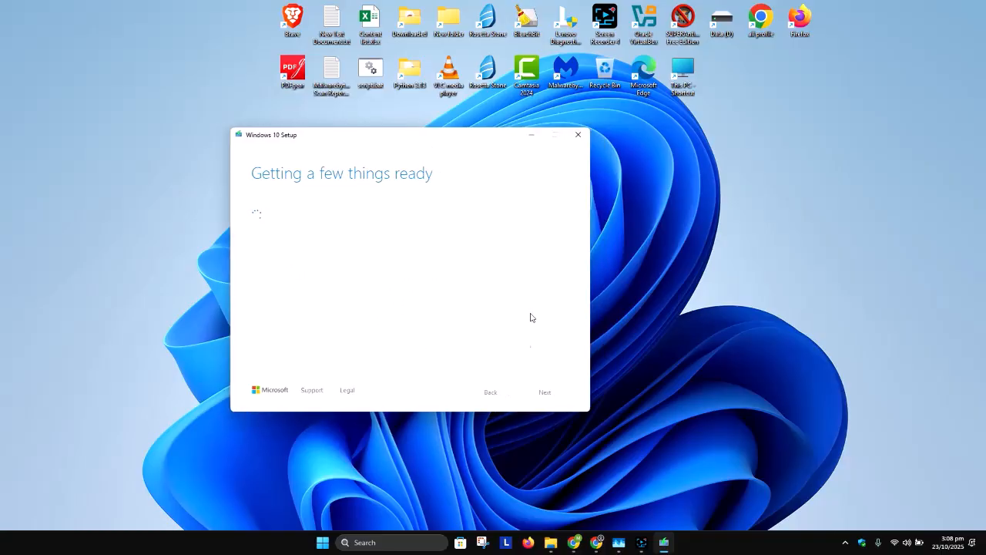
left_click(640, 542)
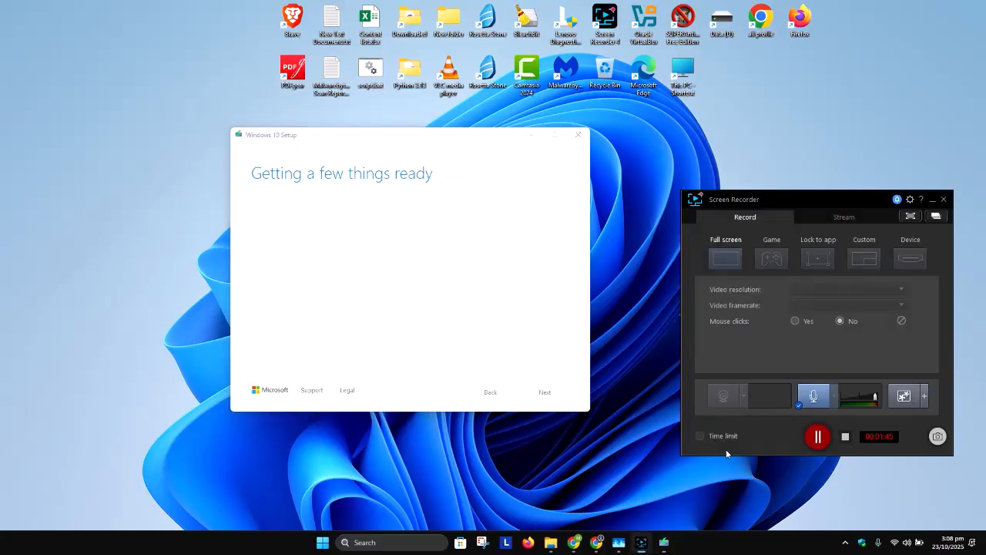
left_click(818, 436)
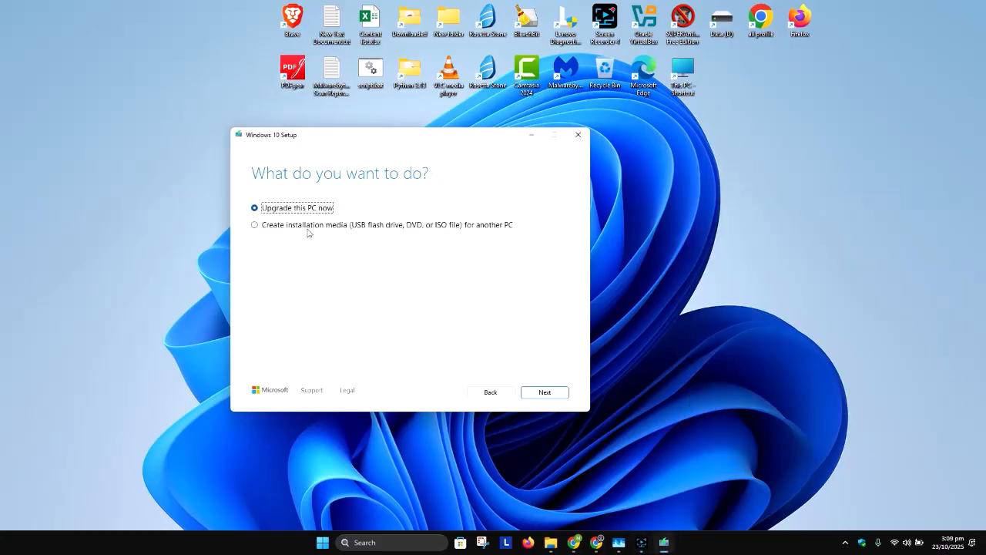
Choose to create installation media for another PC and turn off the recommended options for this PC.
left_click(256, 226)
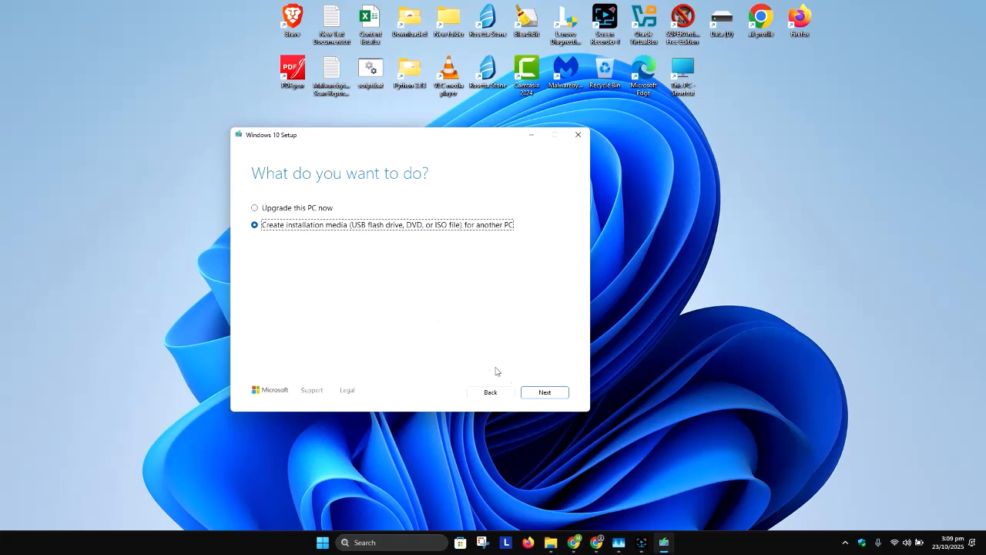
left_click(546, 394)
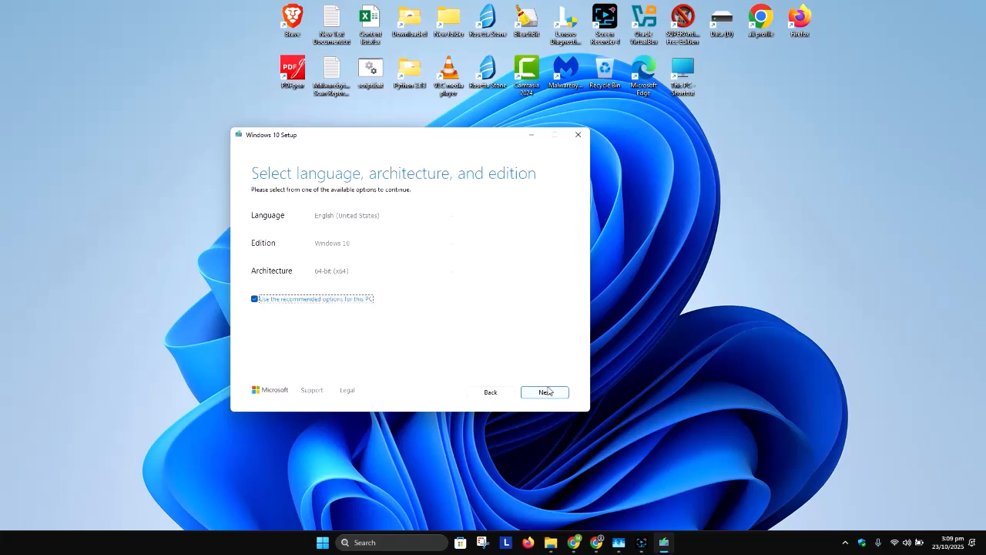
left_click(288, 301)
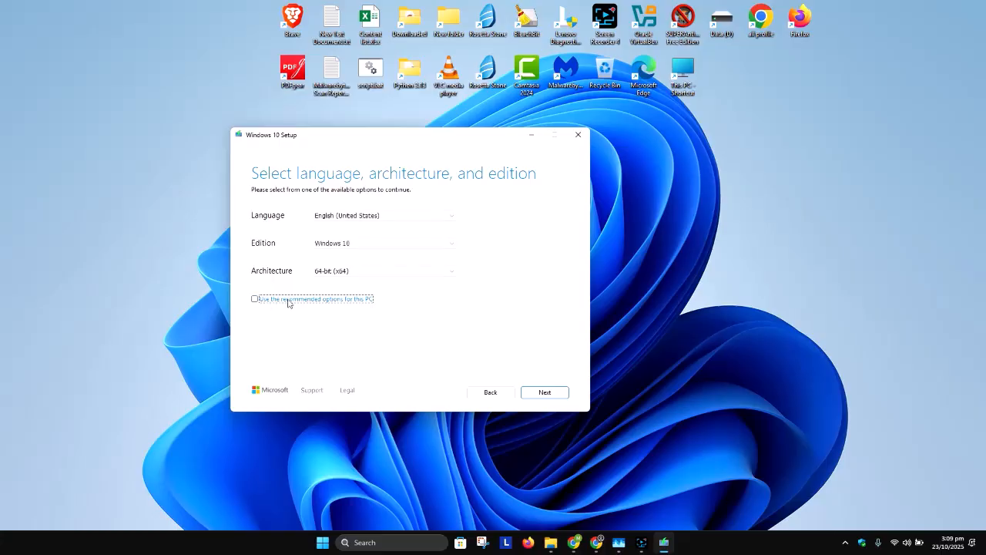
Review the language, edition and architecture choices, keep English (United States), Windows 10 and 64-bit (x64), and continue.
left_click(365, 217)
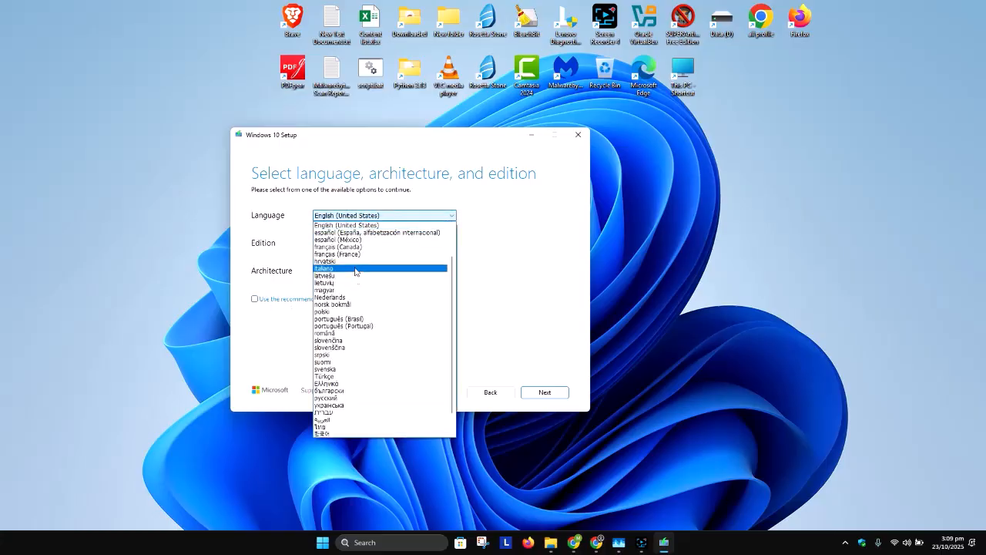
left_click(502, 244)
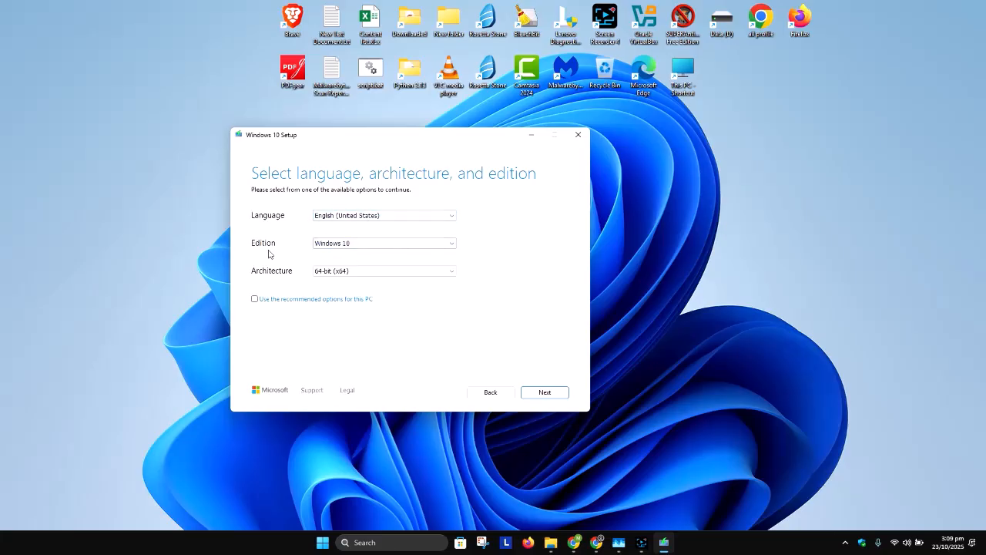
left_click(350, 243)
left_click(516, 251)
left_click(370, 272)
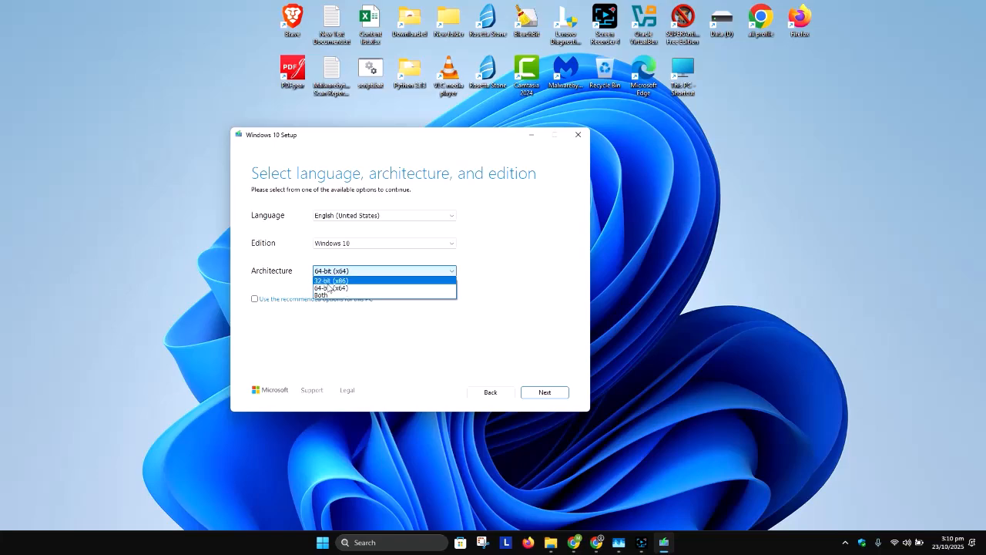
left_click(487, 310)
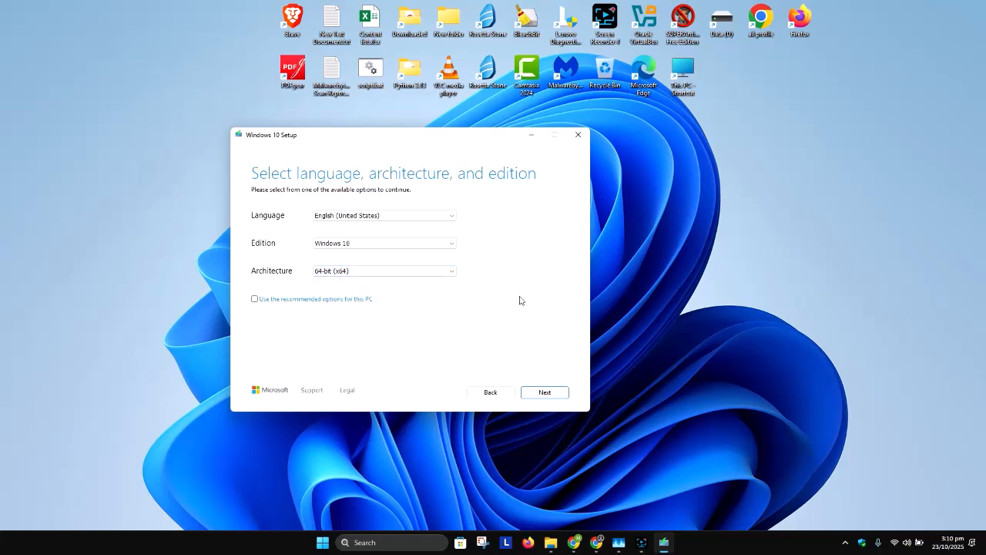
left_click(385, 271)
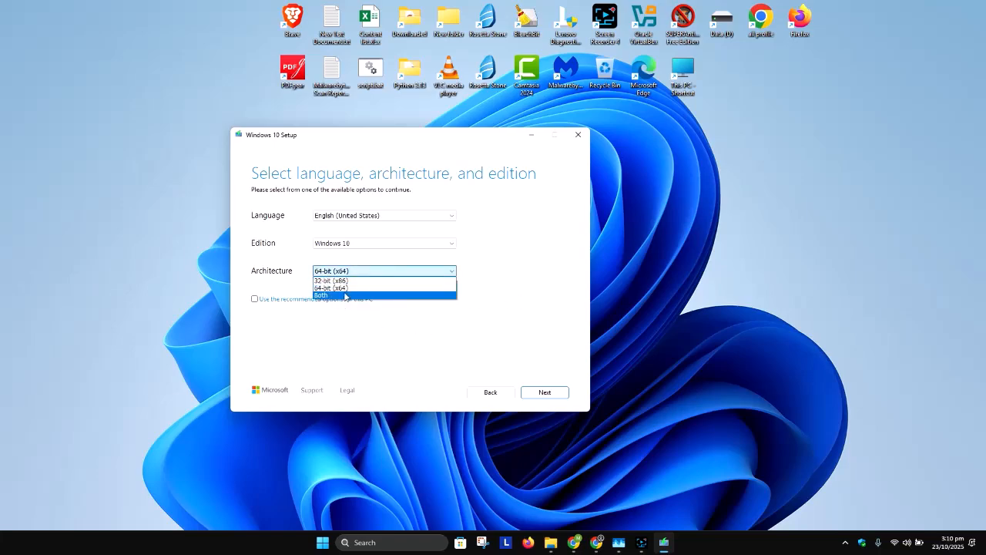
left_click(344, 331)
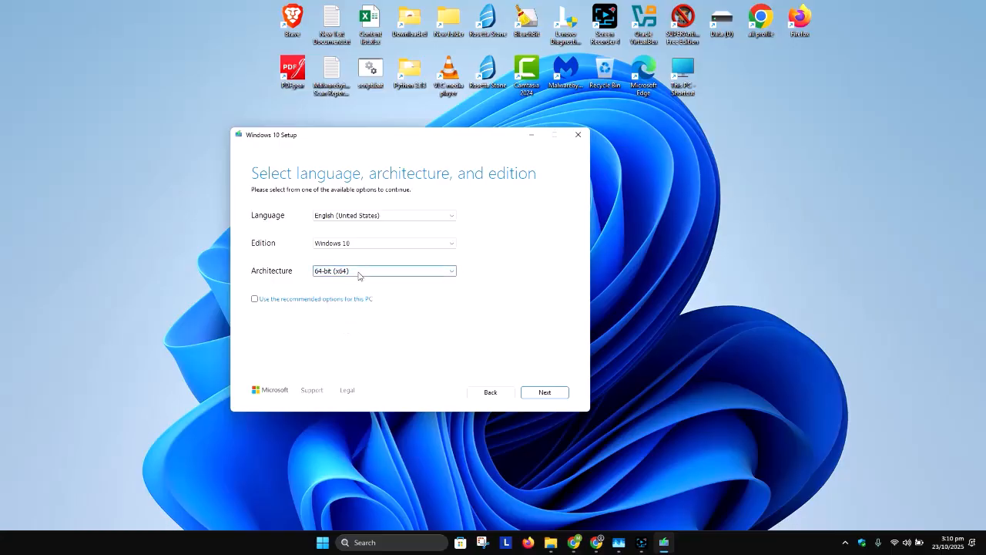
left_click(544, 393)
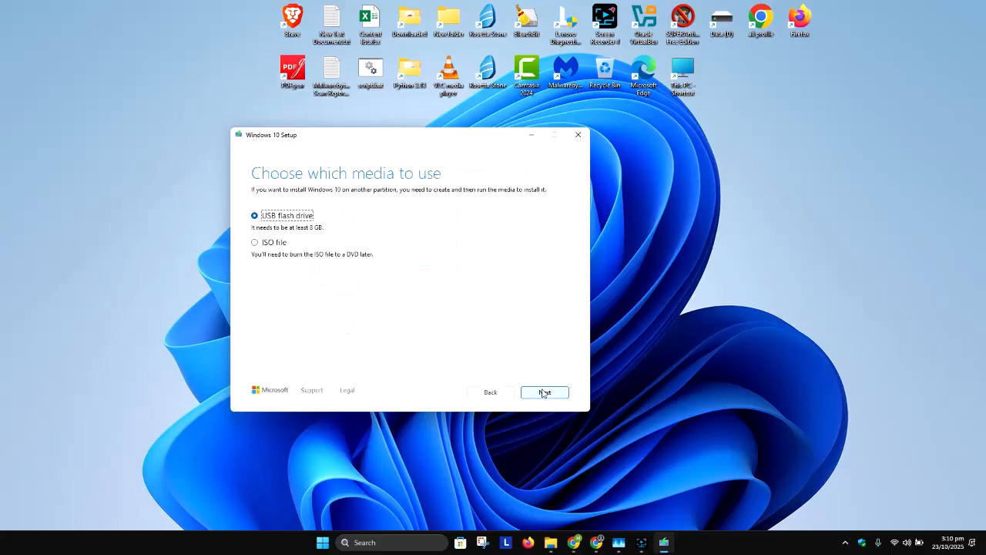
Choose the ISO file as the media and save it as Windows.iso on the Data (D:) drive.
left_click(277, 245)
left_click(543, 397)
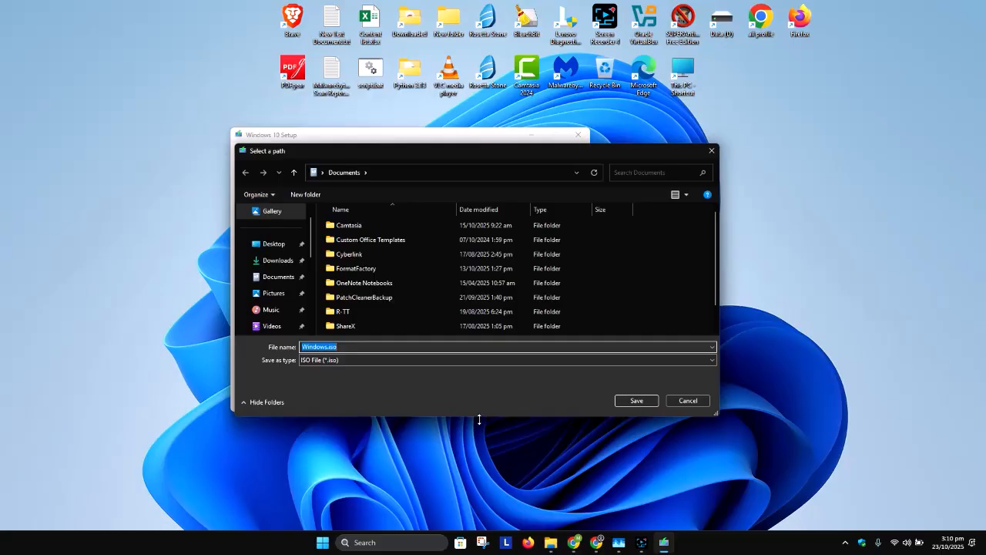
left_click_drag(478, 419, 479, 526)
scroll(262, 377, "down", 2)
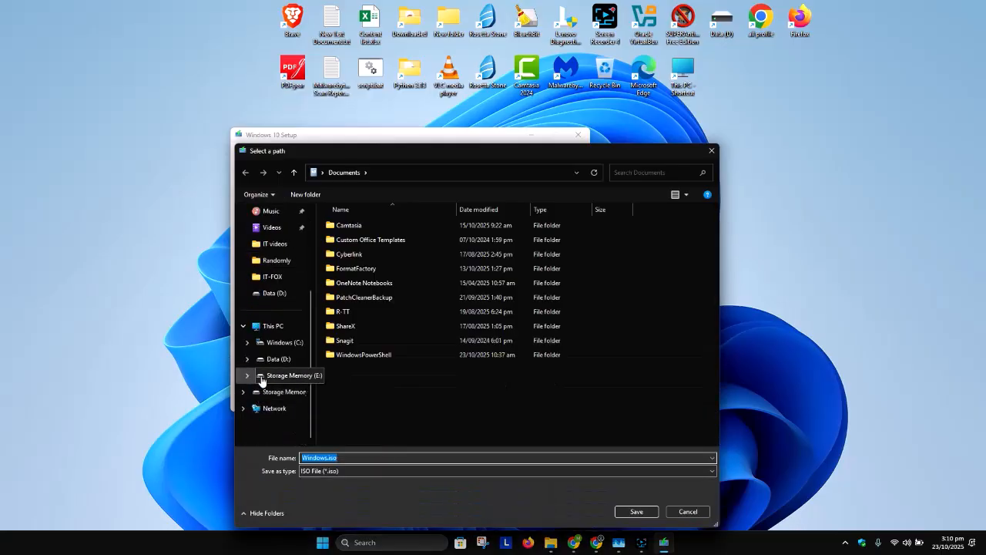
left_click(269, 363)
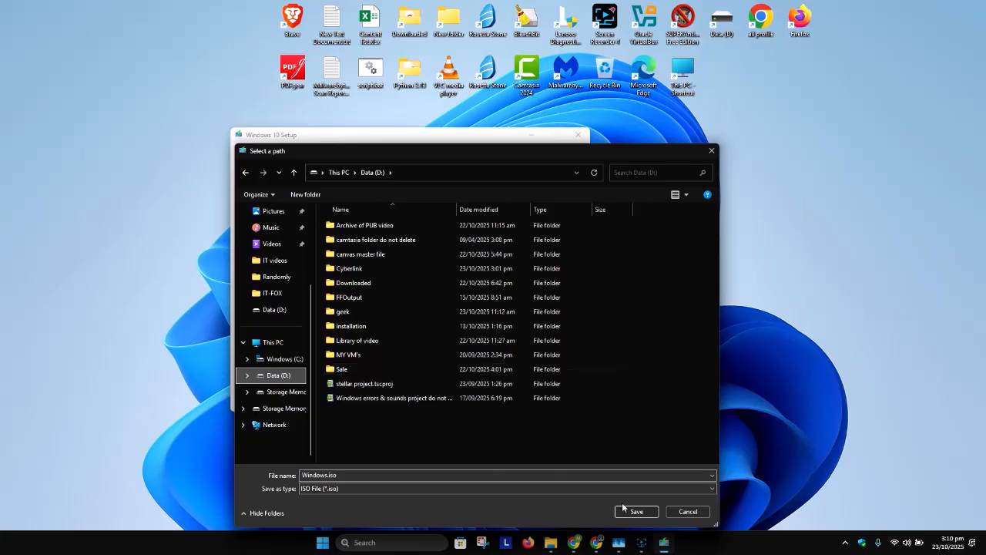
left_click(636, 511)
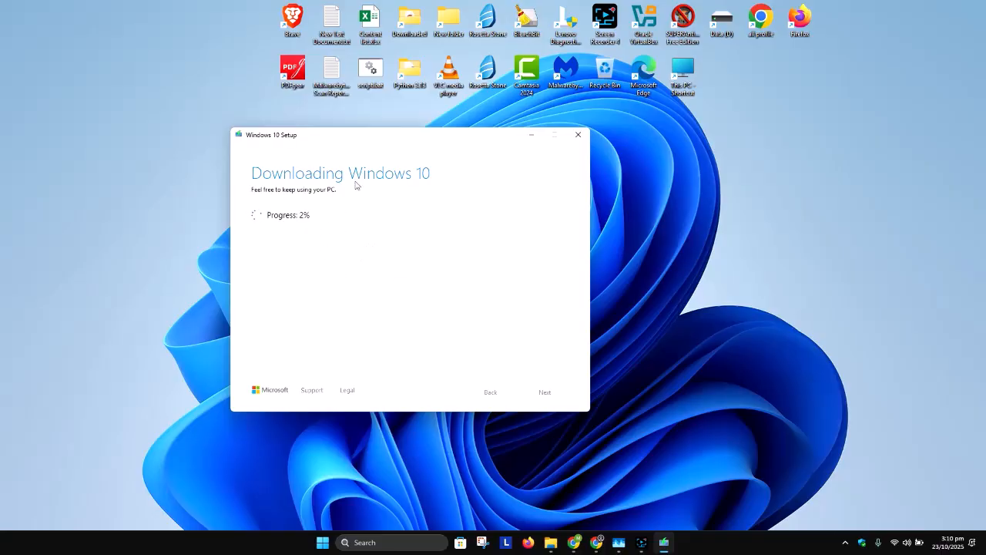
Move the Windows 10 Setup window aside and open the folder containing the finished D:\Windows.iso.
left_click_drag(387, 138, 363, 111)
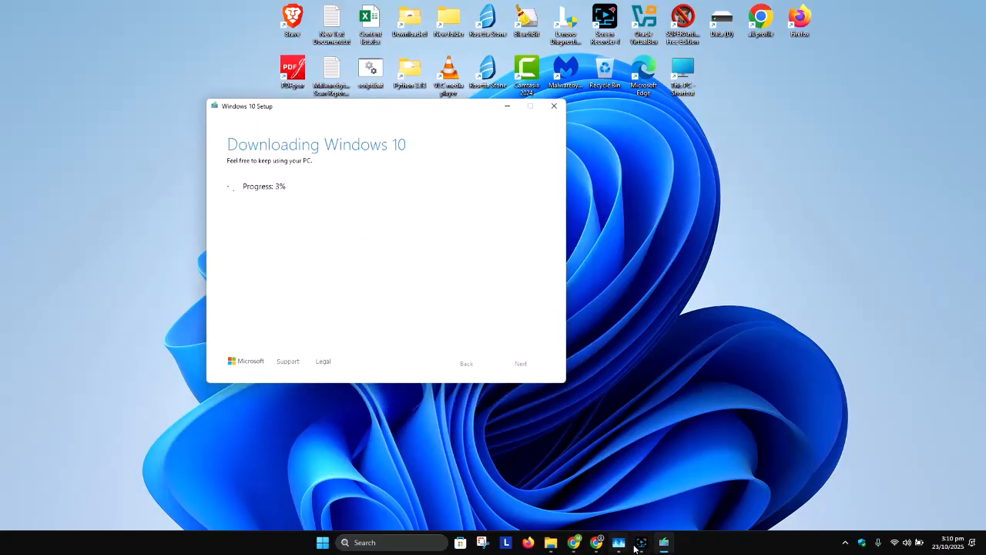
left_click(639, 543)
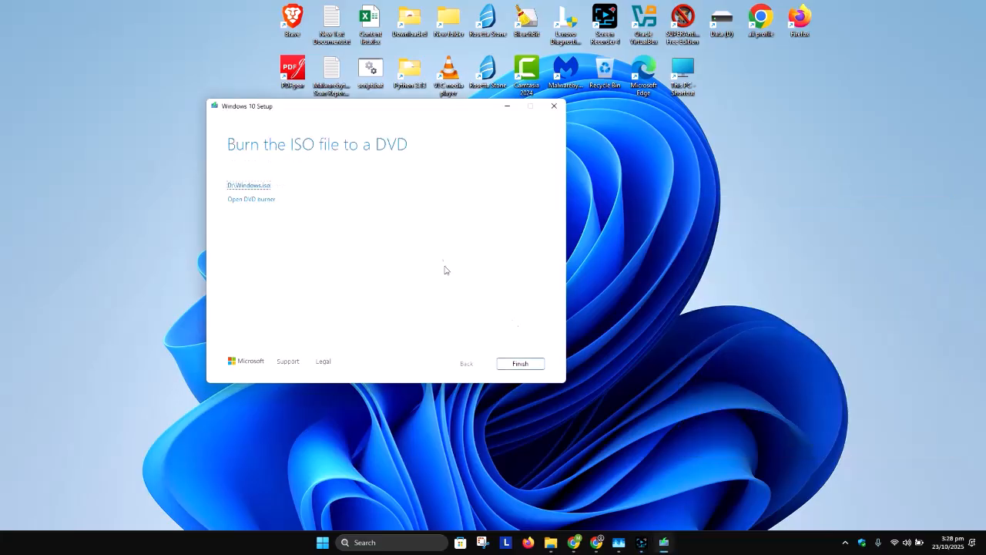
left_click(249, 186)
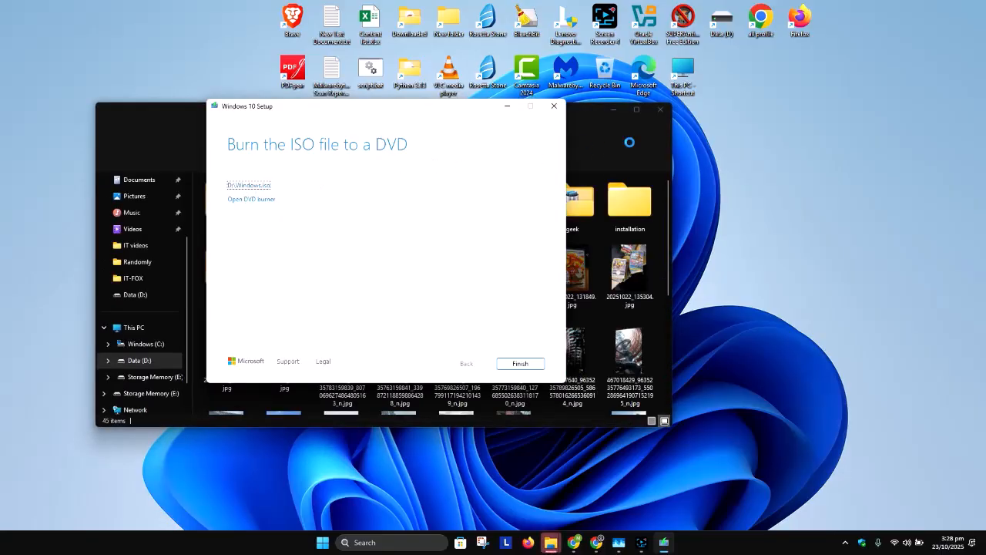
left_click_drag(462, 115, 516, 131)
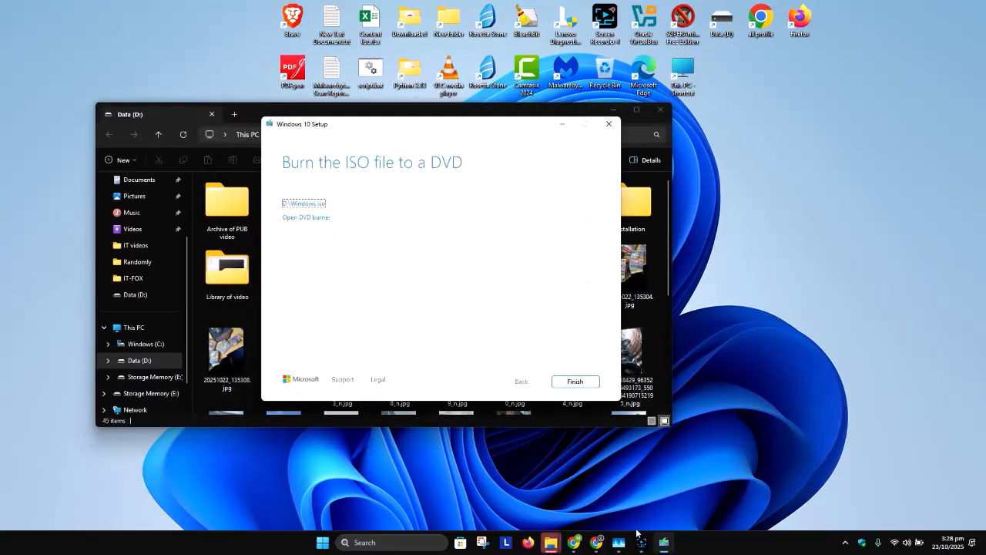
left_click(647, 545)
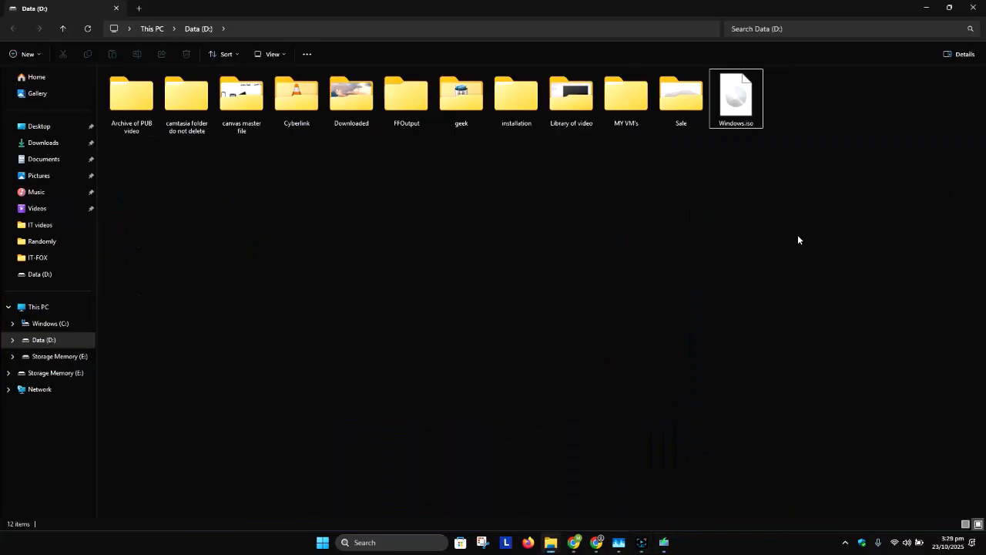
Add 10 to the name of the Windows.iso file on the Data (D:) drive.
left_click(747, 126)
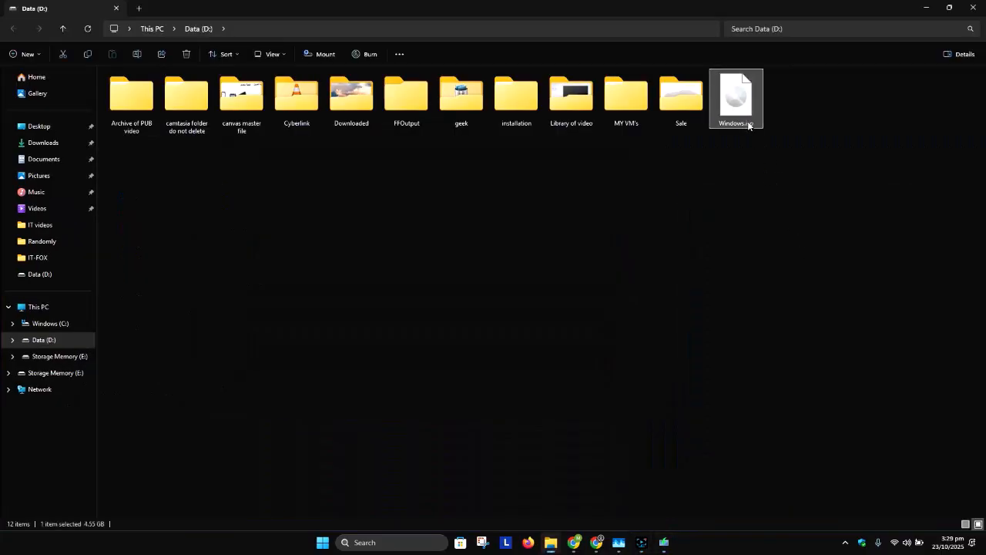
key("F1")
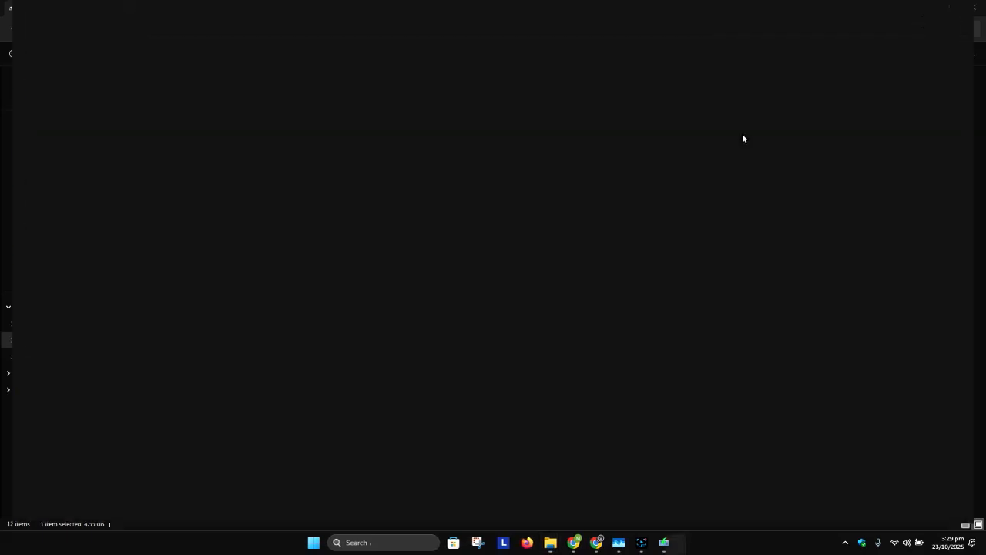
key("alt+F4")
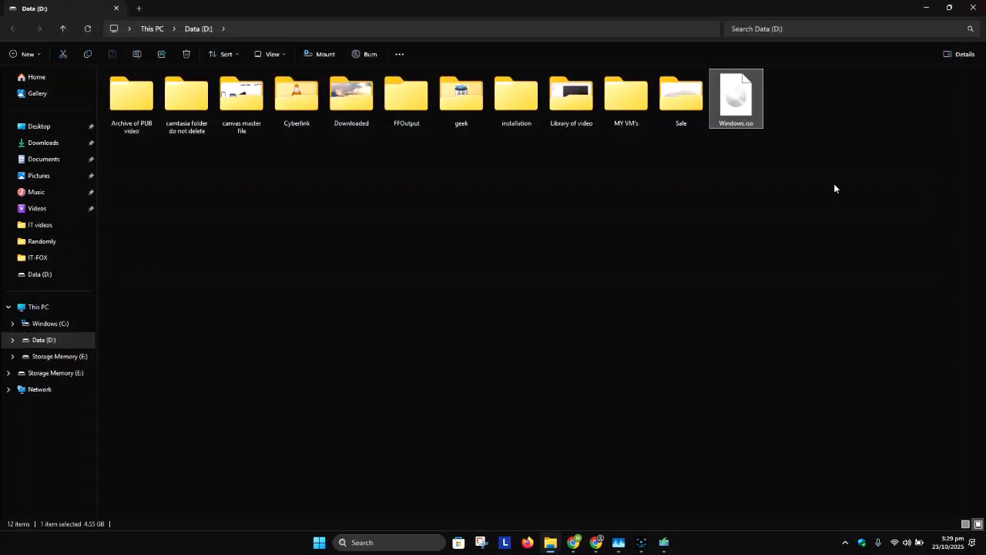
key("F2")
left_click(744, 126)
type("10")
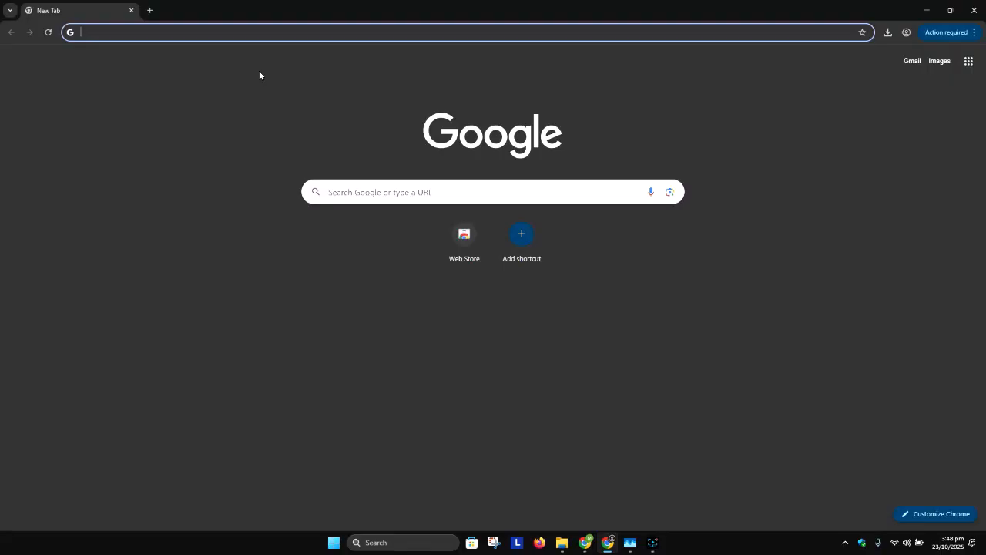
Search Google for rufus in the browser, open the official rufus.ie site and consent to its data use.
type("rufus")
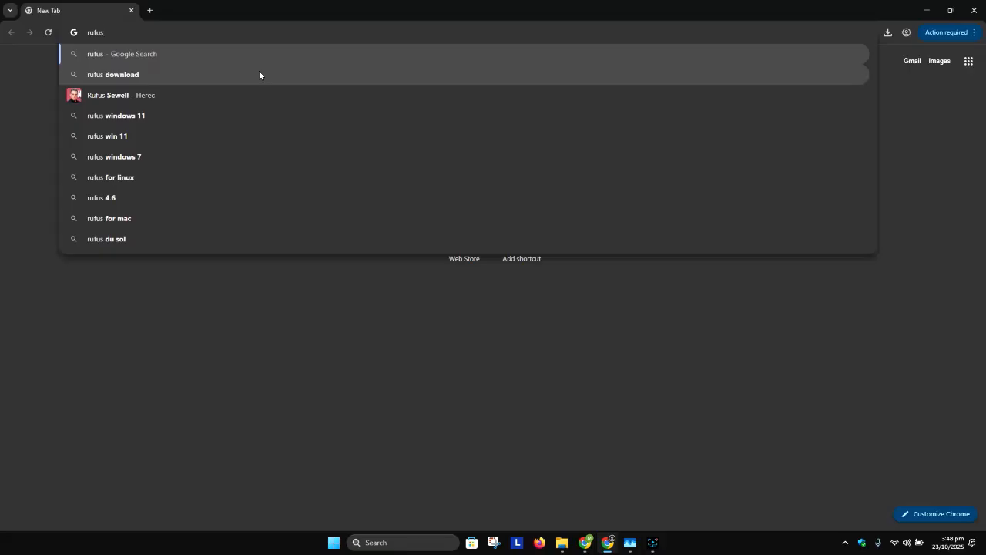
key("Return")
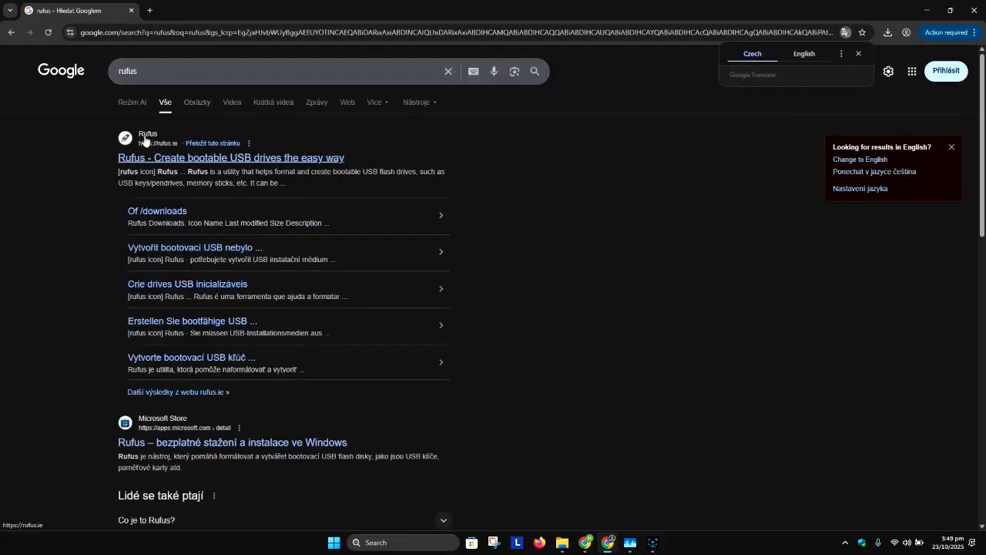
left_click(140, 160)
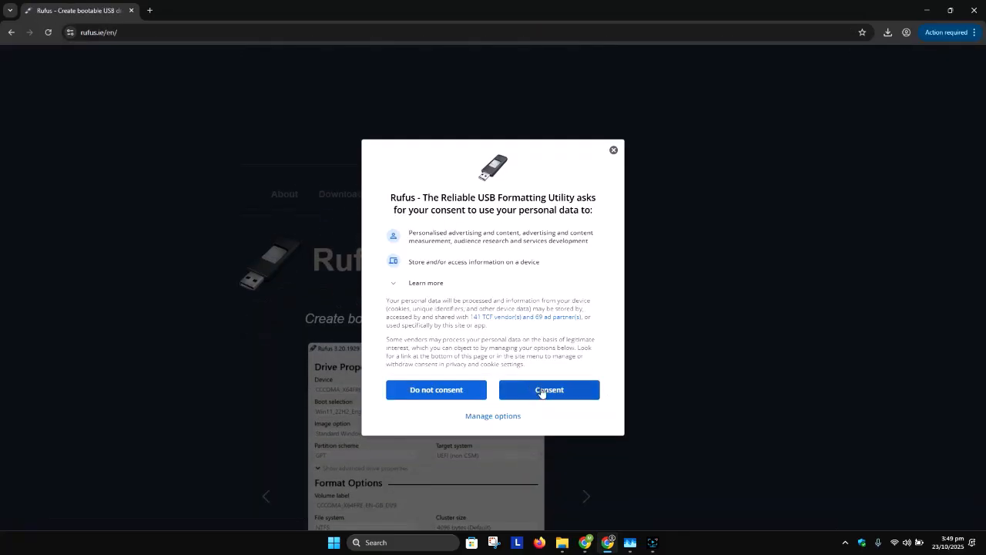
left_click(542, 392)
Find the latest Rufus releases and compare the Windows x64 and Windows x86 platform entries.
scroll(377, 232, "down", 4)
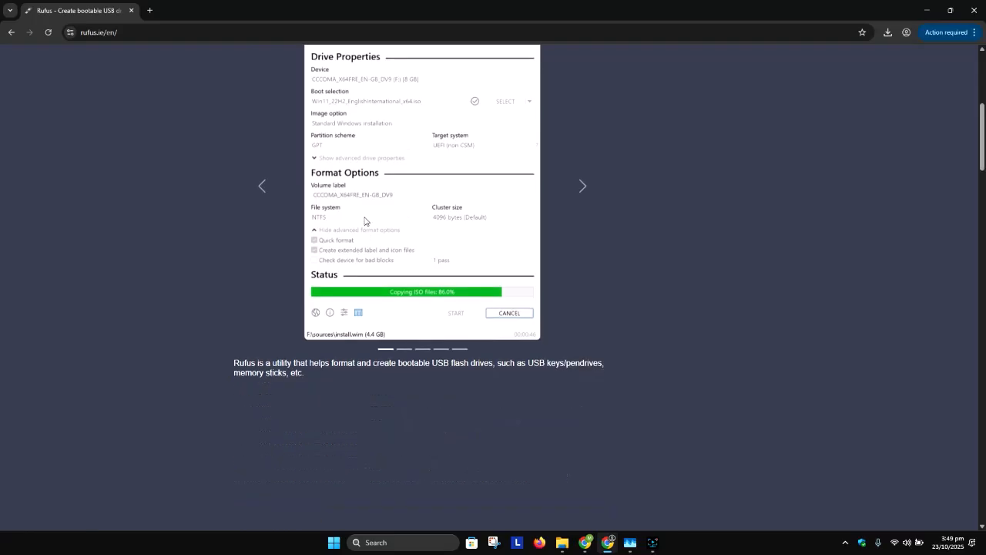
scroll(365, 221, "down", 3)
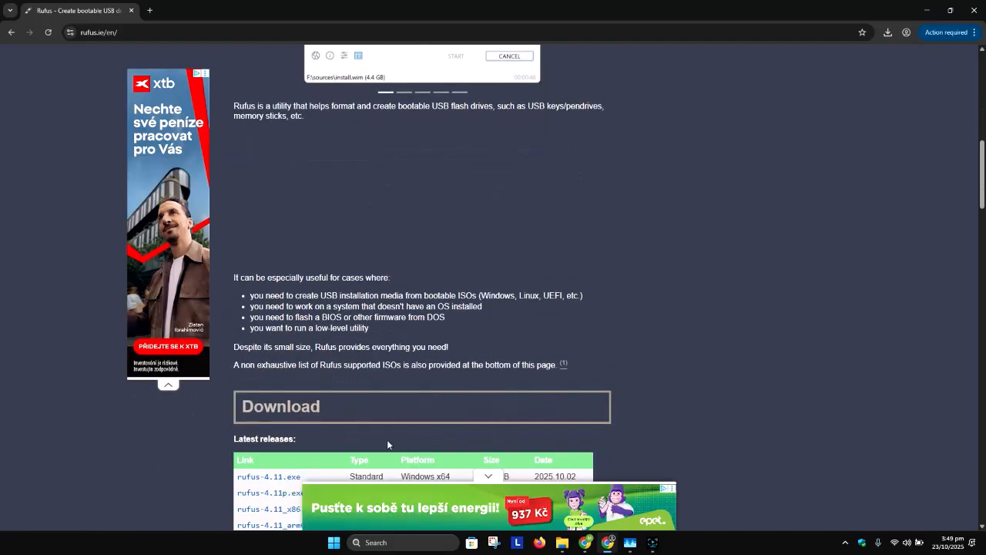
scroll(288, 406, "down", 2)
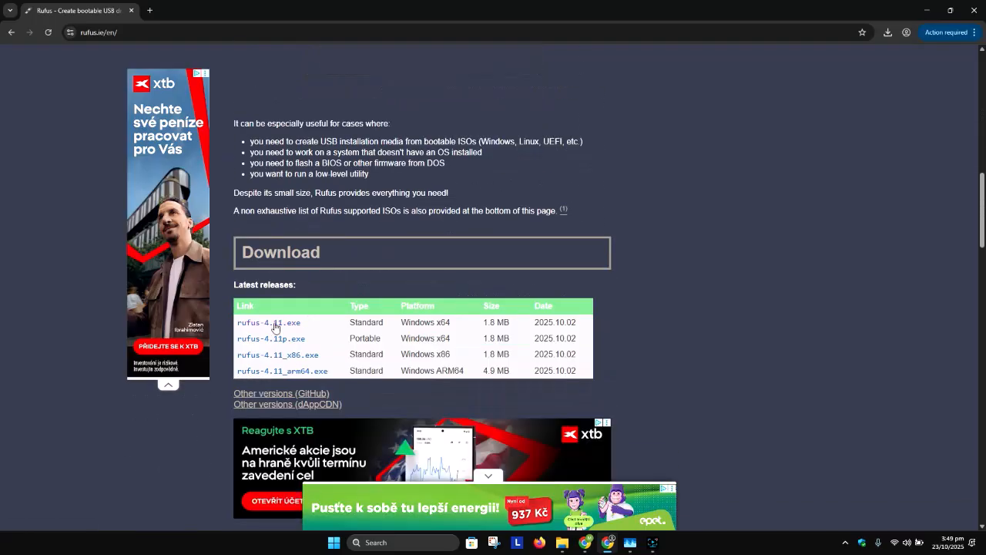
left_click_drag(456, 322, 398, 325)
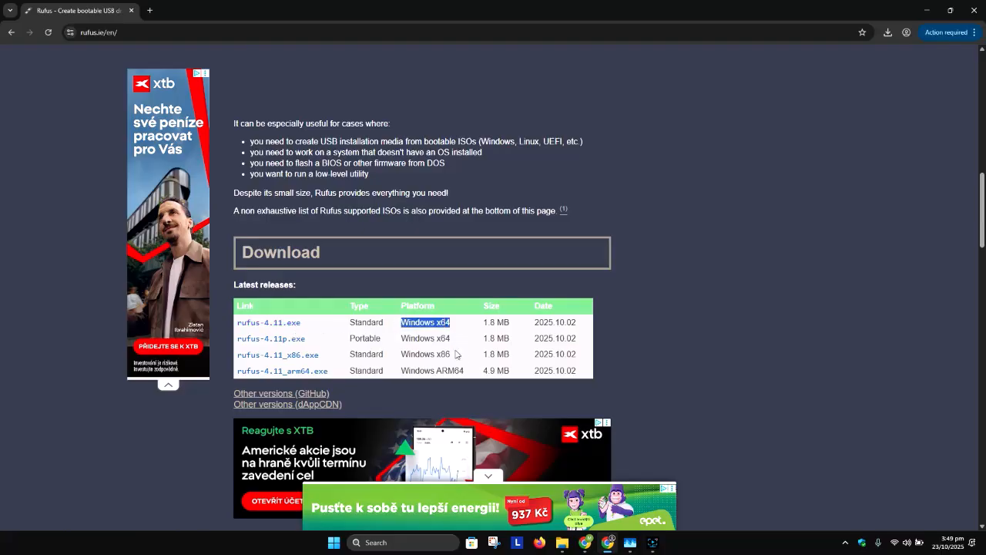
left_click_drag(460, 360, 400, 358)
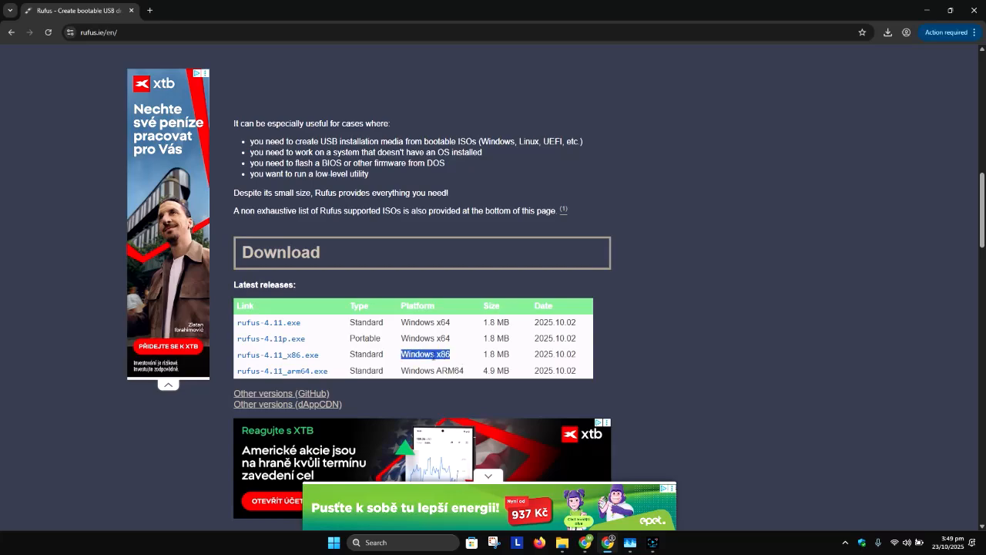
Run dxdiag to check whether the operating system is 32-bit or 64-bit, and close the diagnostic tool.
left_click(376, 542)
type("dxdiag")
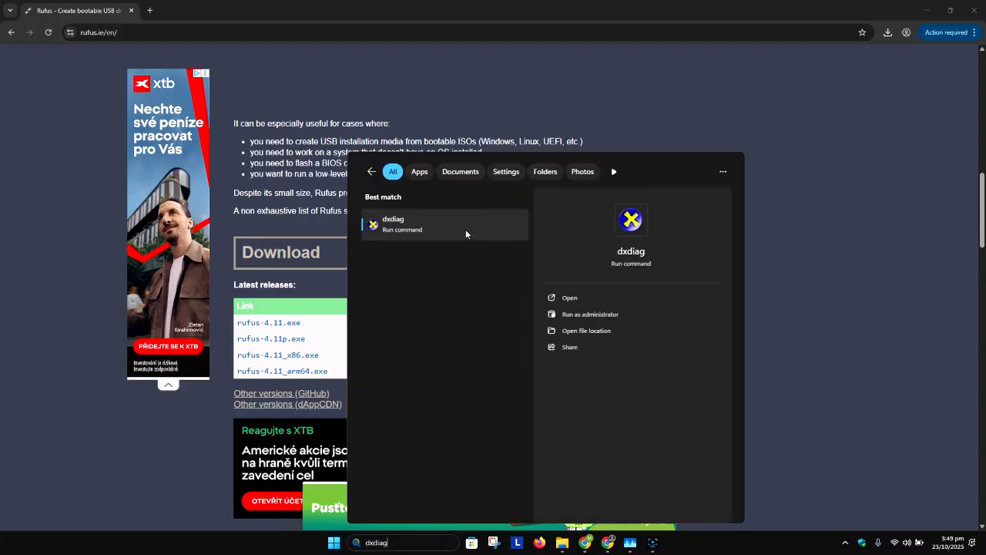
left_click(465, 229)
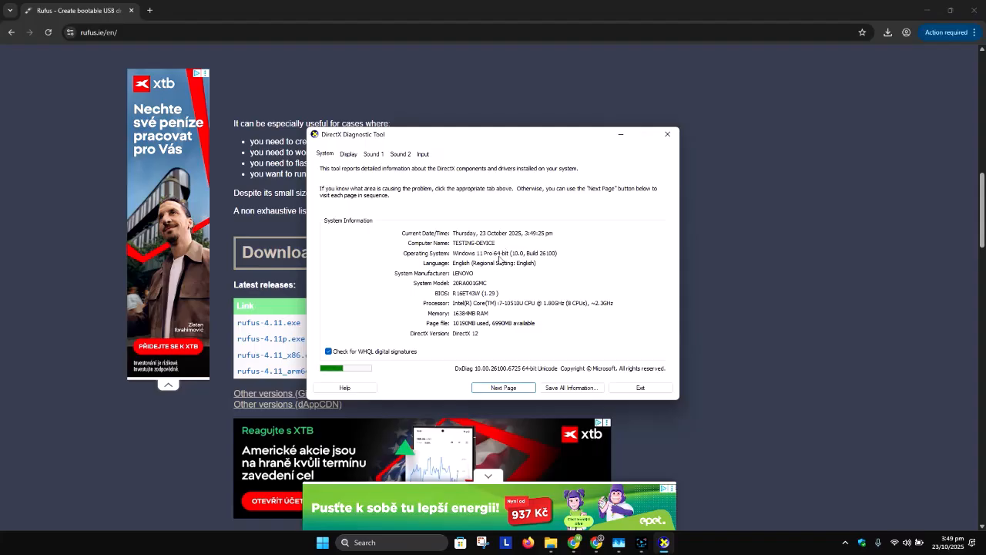
left_click(667, 134)
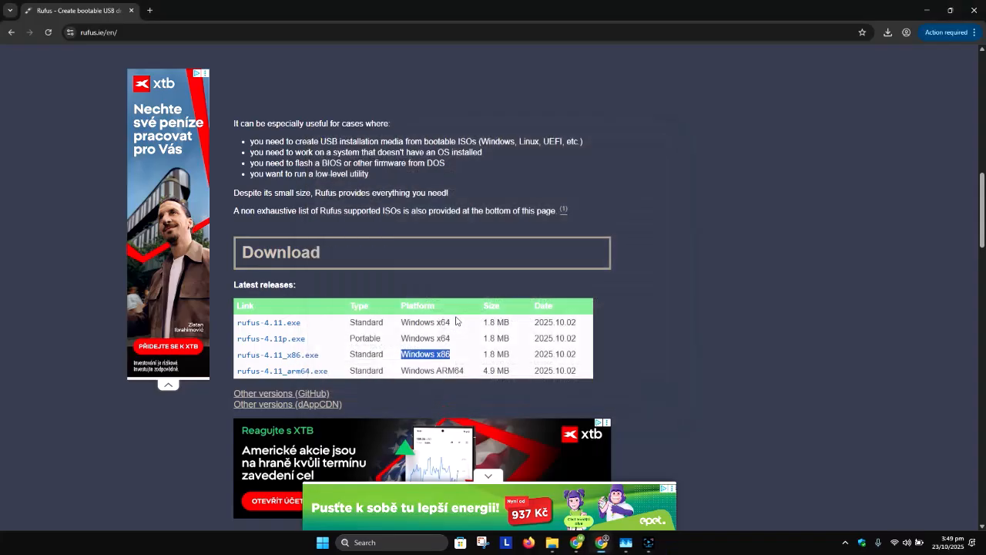
Download the standard Windows x64 release rufus-4.11.exe, dismissing the ad, and run it from the Downloads folder.
left_click(287, 327)
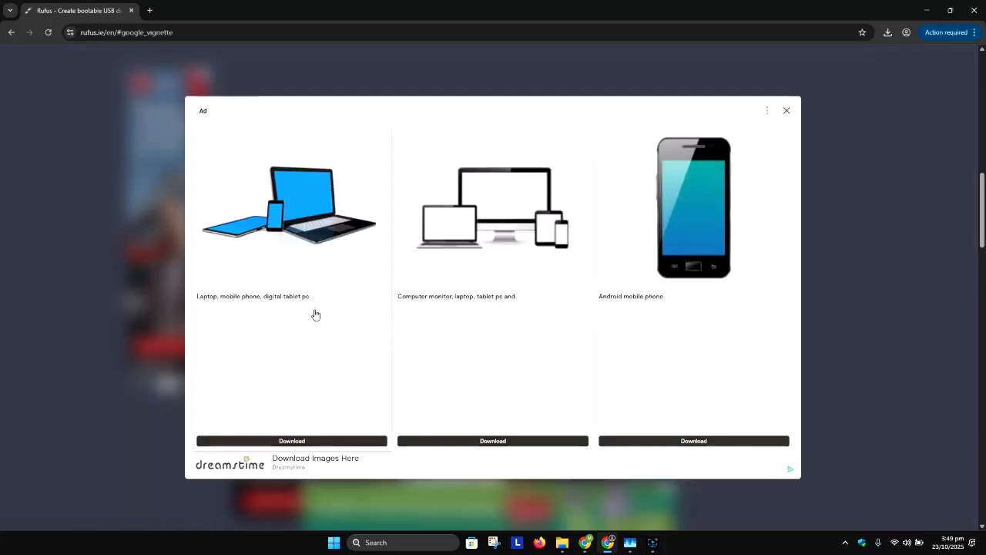
left_click(787, 112)
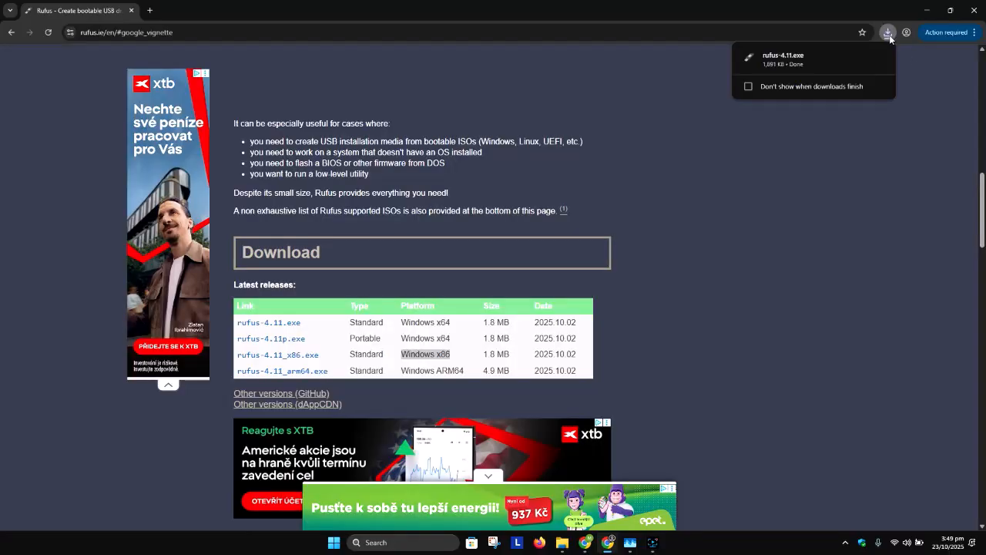
left_click(861, 57)
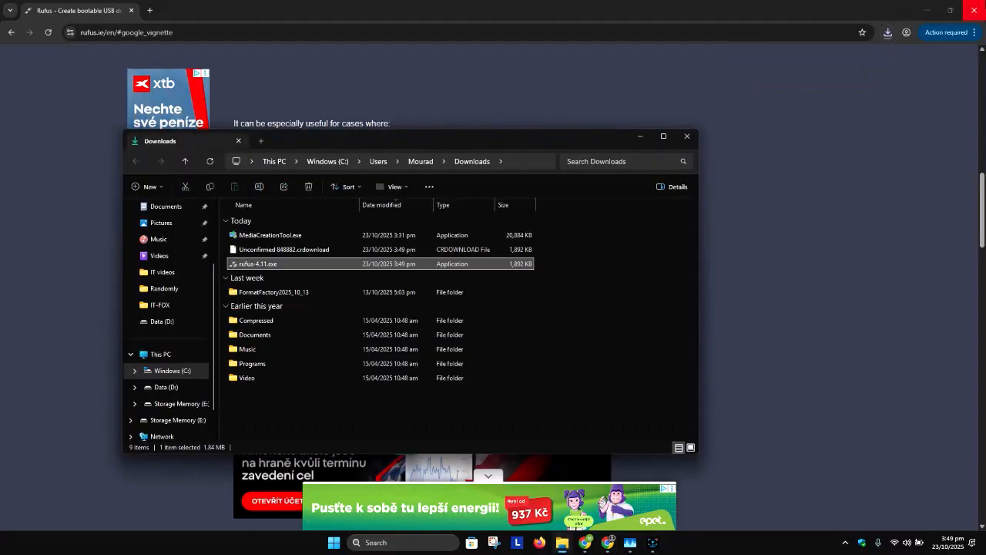
left_click(932, 14)
double_click(274, 265)
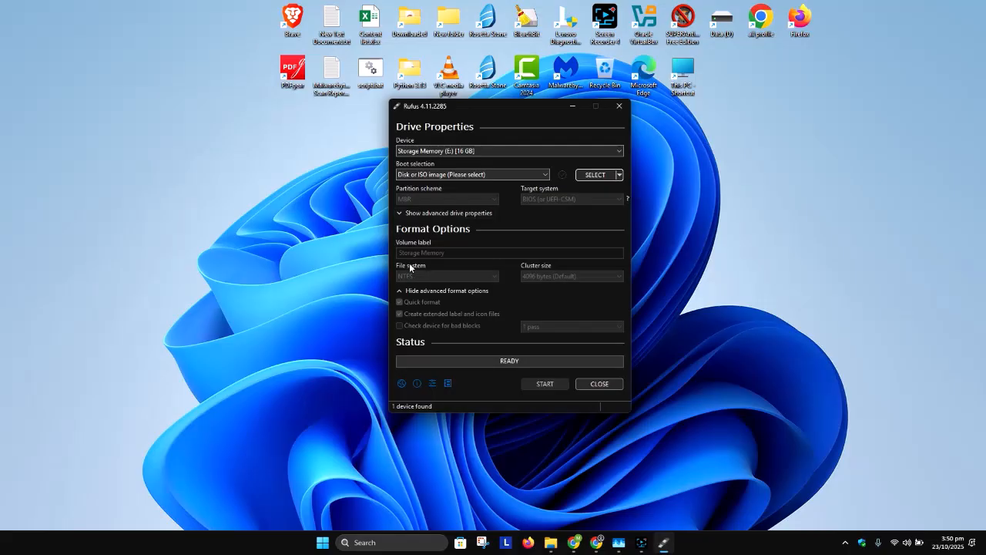
Check the Data (D:) drive in File Explorer for the location of the Windows 10 ISO, and minimize the window.
left_click(335, 166)
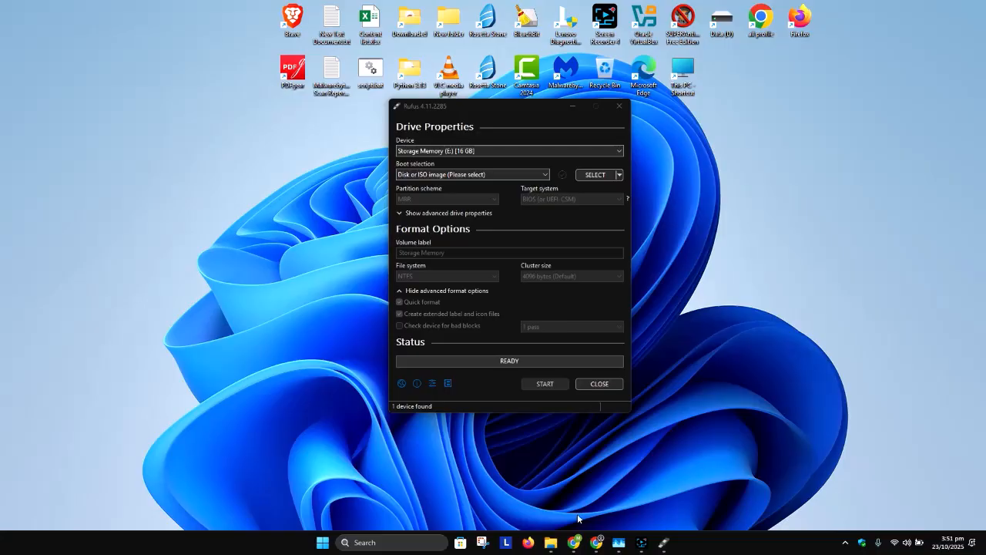
mouse_move(554, 545)
left_click(496, 487)
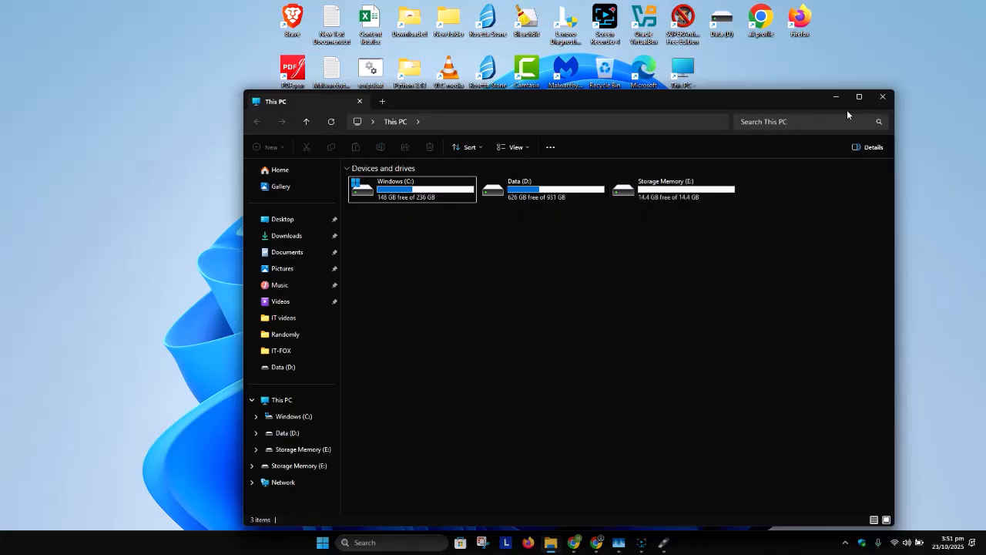
left_click(287, 433)
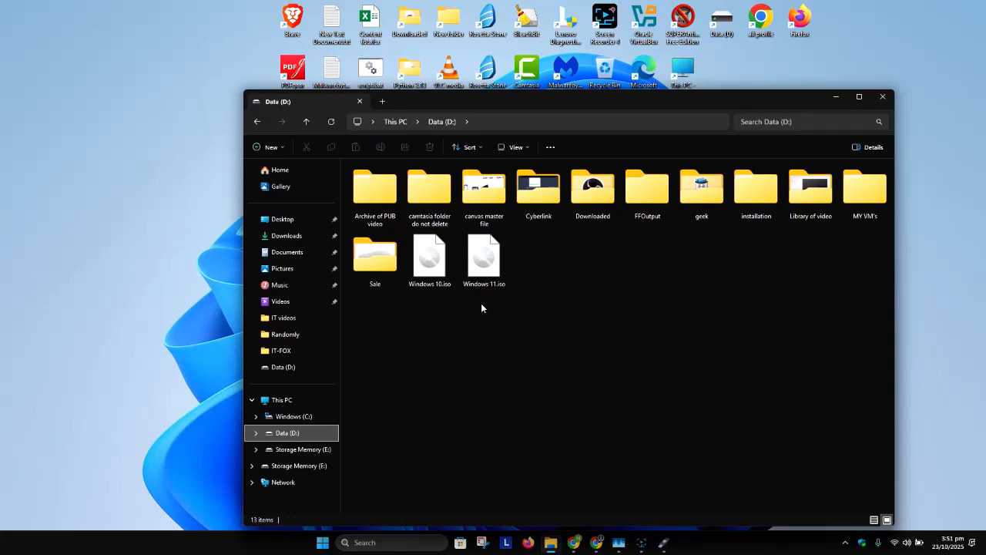
left_click(578, 122)
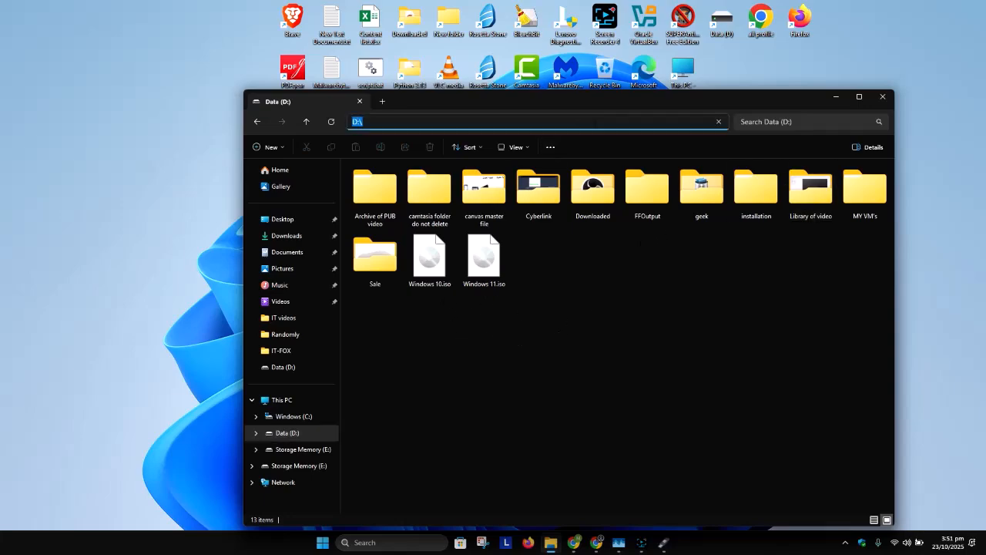
left_click(836, 97)
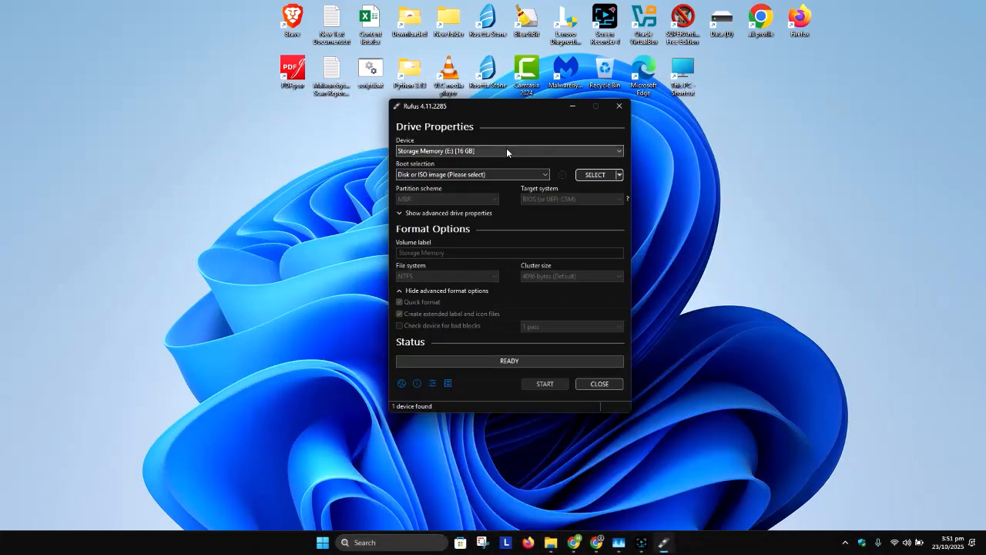
Keep Storage Memory (E:) as the device and load Windows 10.iso from the Data (D:) drive as the boot image.
left_click(493, 151)
left_click(469, 158)
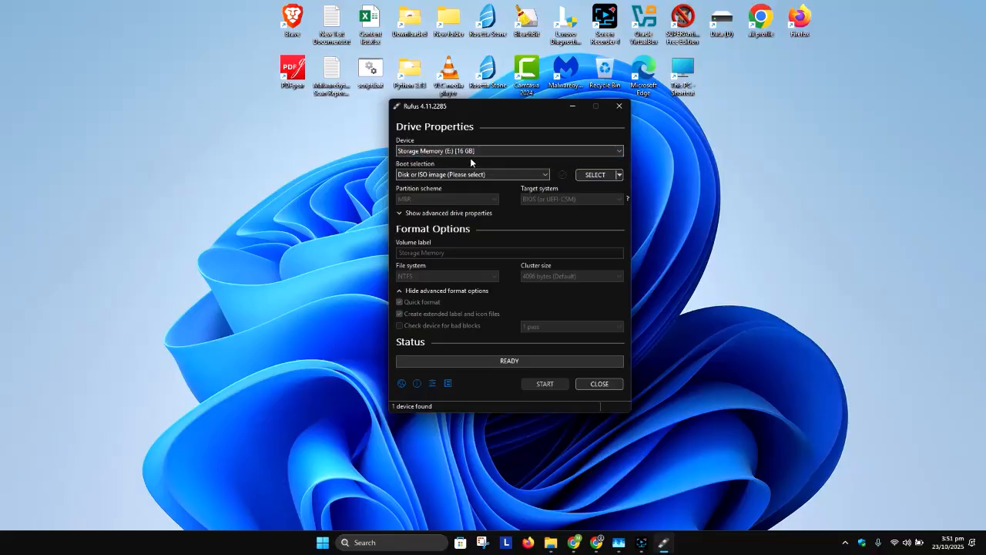
left_click(607, 175)
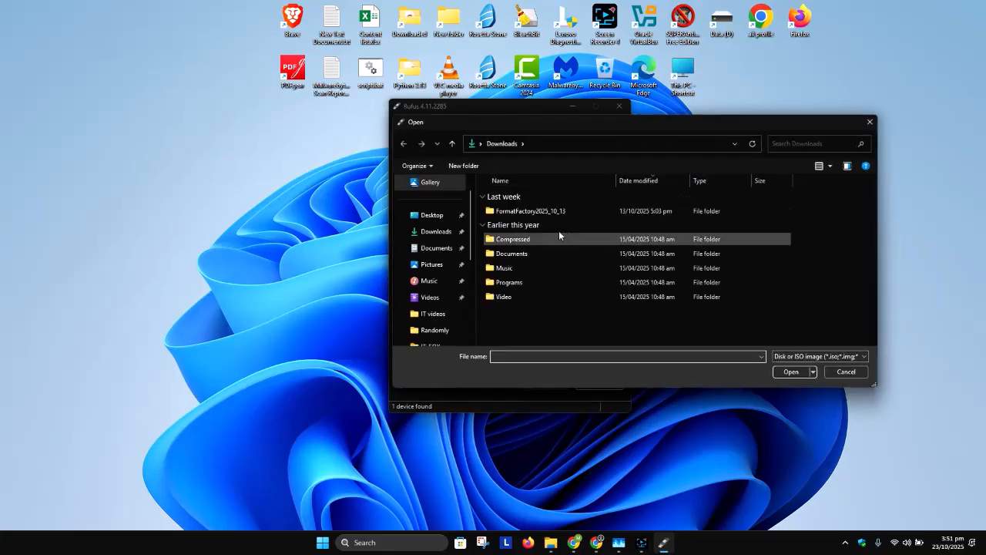
scroll(434, 282, "down", 5)
left_click(435, 266)
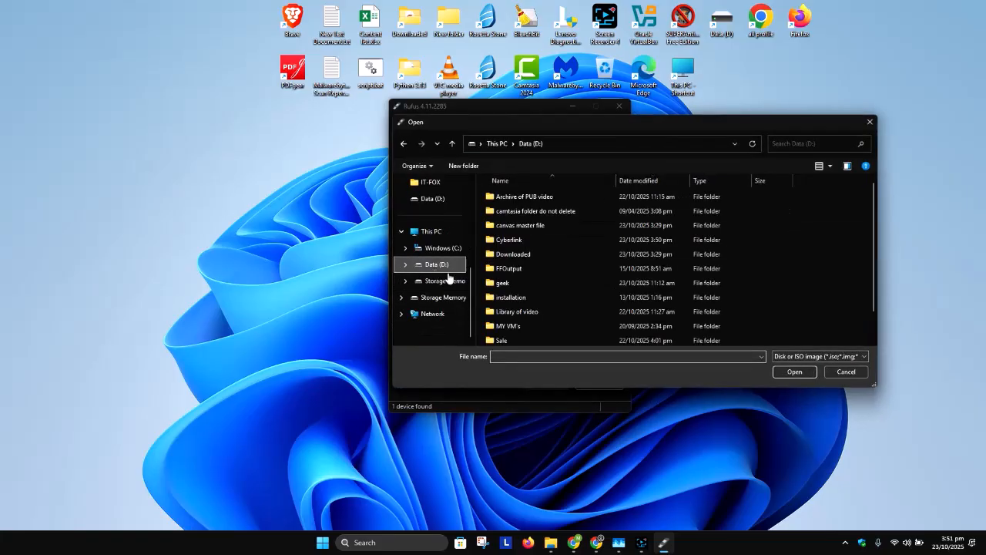
scroll(644, 293, "down", 1)
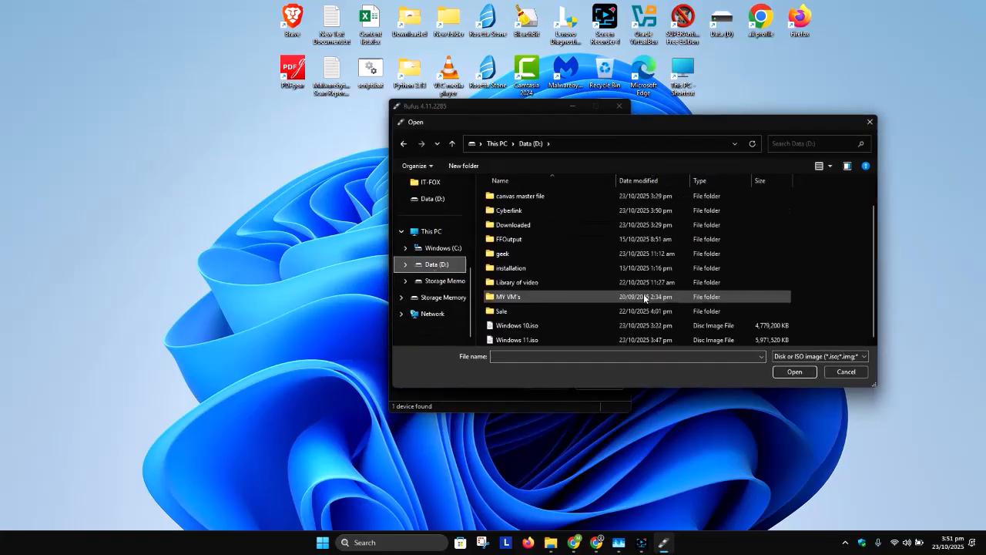
left_click(577, 325)
left_click(794, 372)
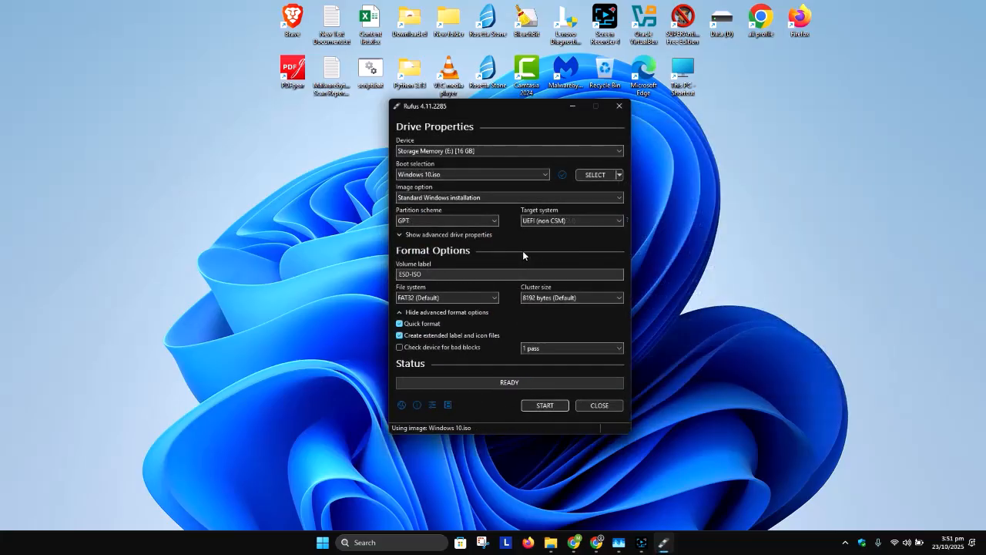
Keep Standard Windows installation as the image option, with GPT as the partition scheme and UEFI (non CSM) as the target system.
left_click(435, 199)
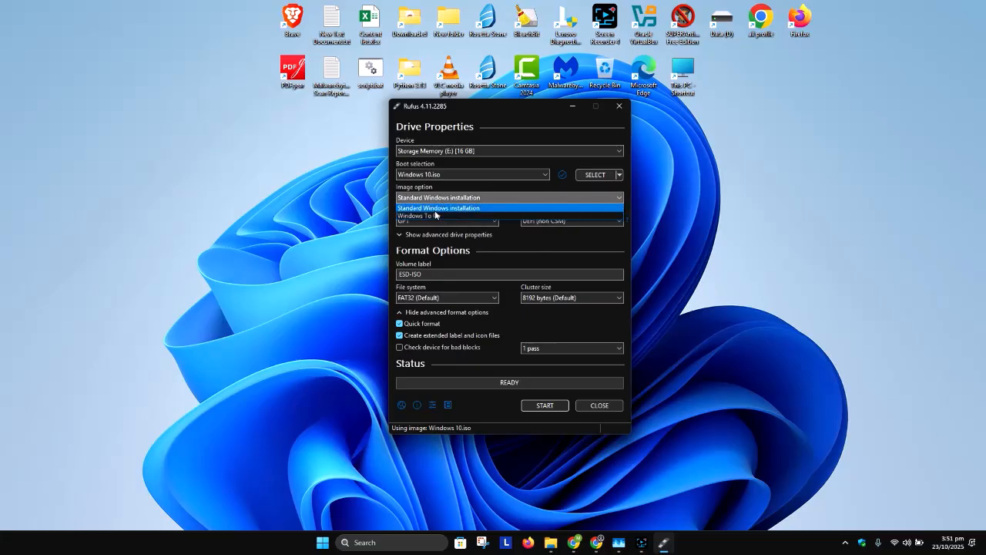
left_click(451, 208)
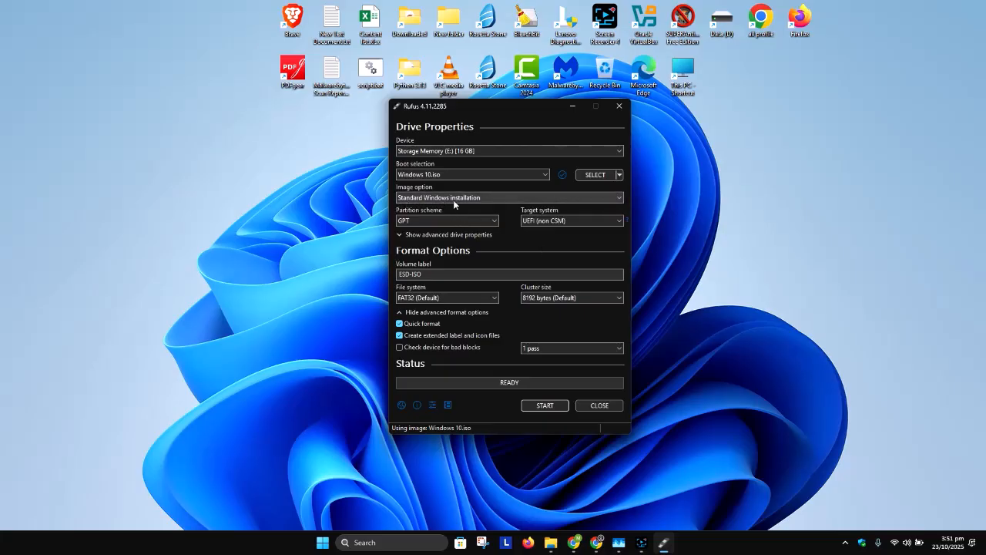
left_click(641, 542)
left_click(660, 543)
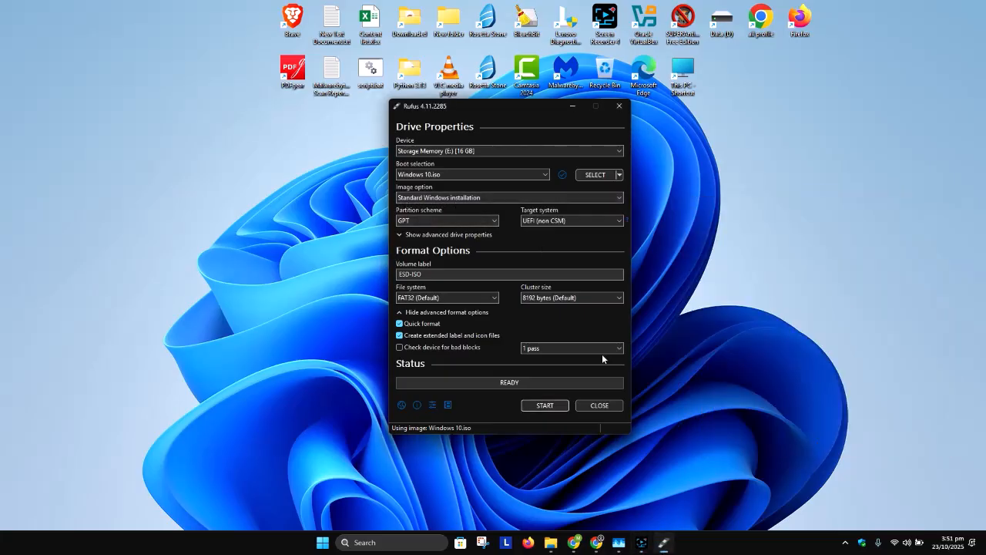
left_click(481, 222)
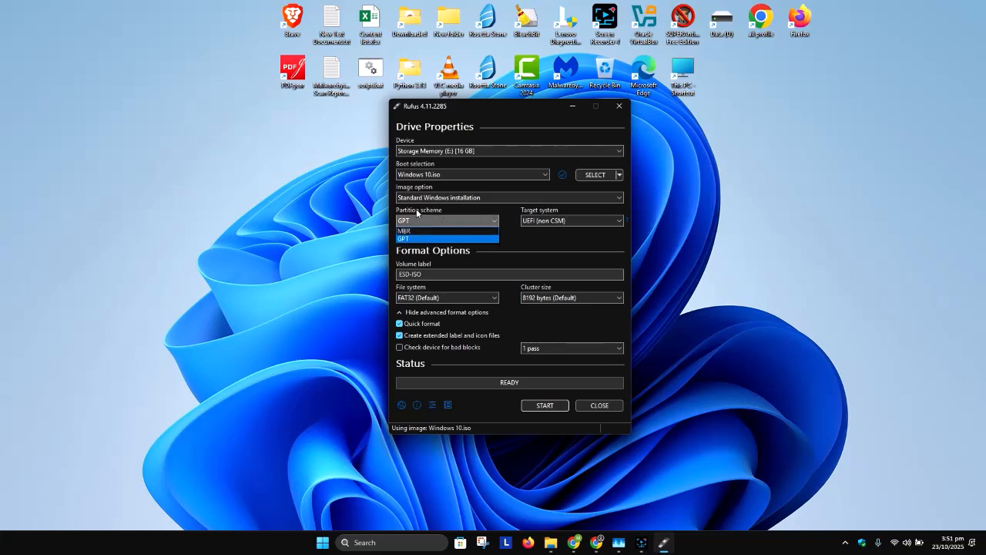
left_click(553, 240)
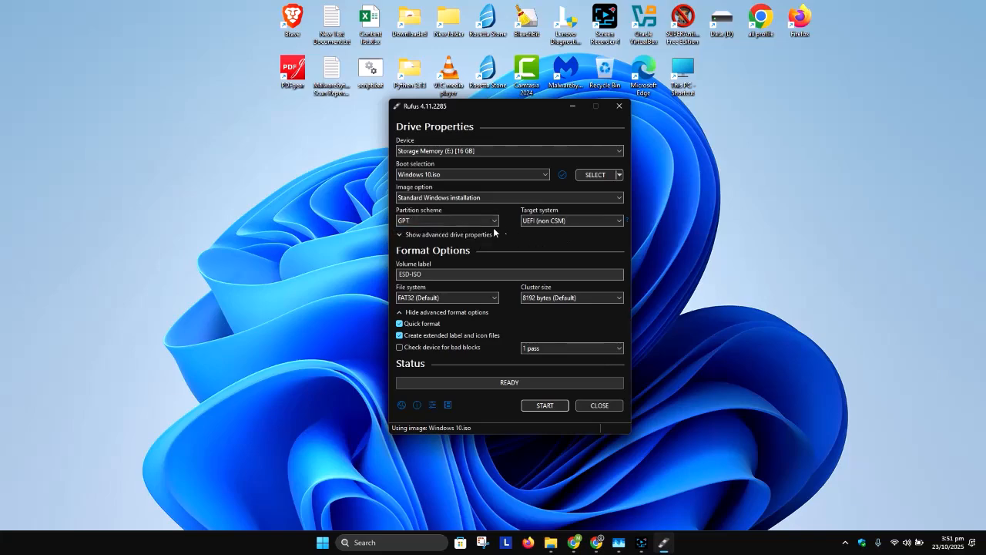
left_click(551, 221)
left_click(462, 235)
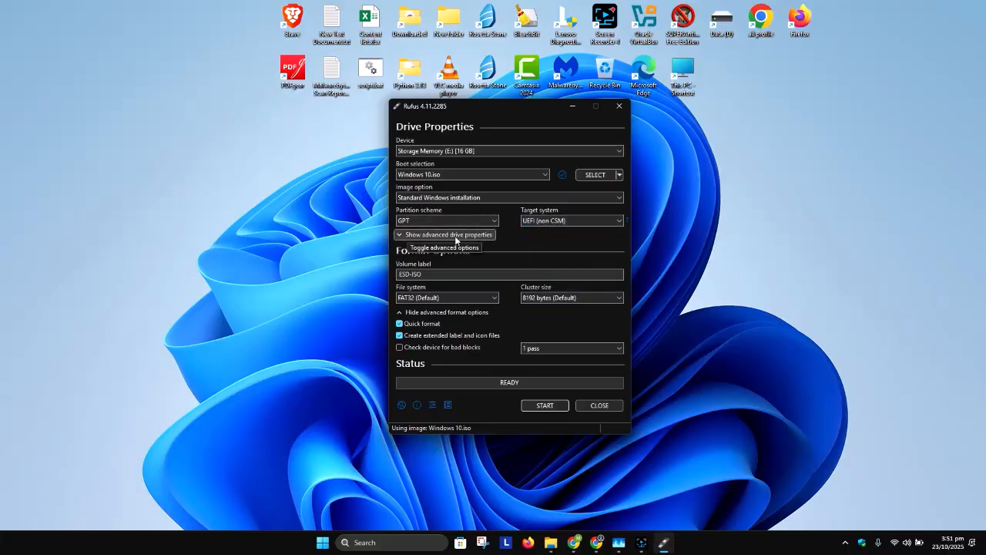
Review and collapse the advanced drive properties, and set the volume label to "Storage device".
left_click(451, 237)
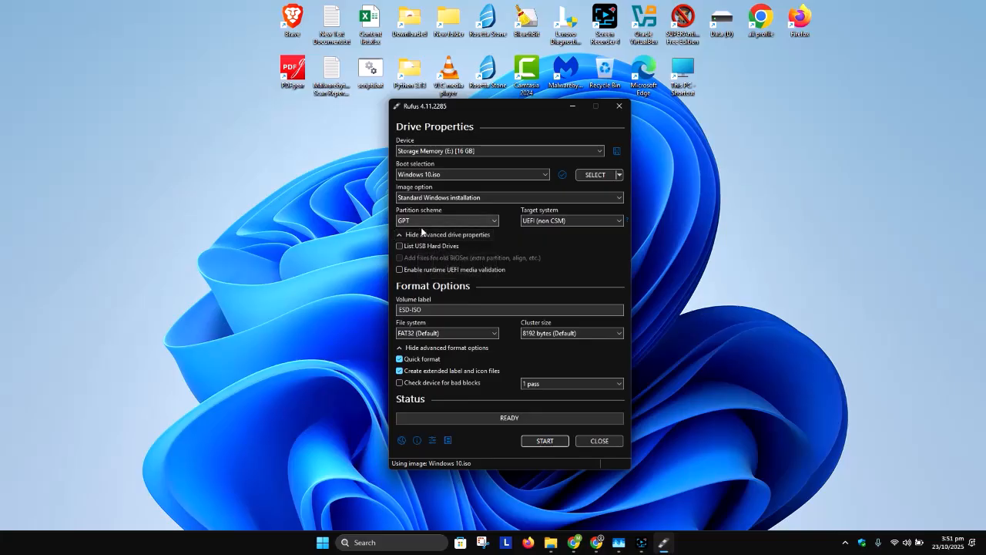
left_click(432, 235)
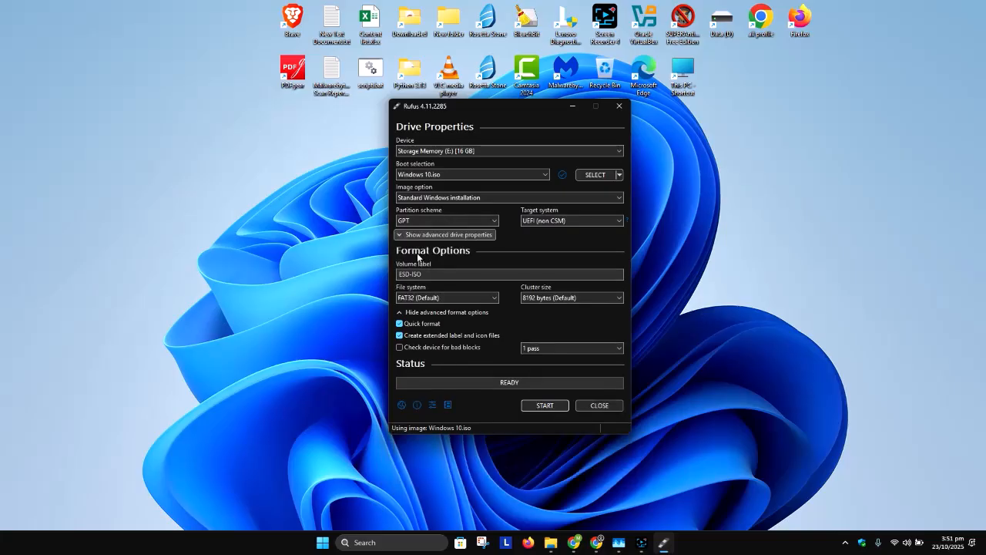
left_click_drag(431, 275, 378, 275)
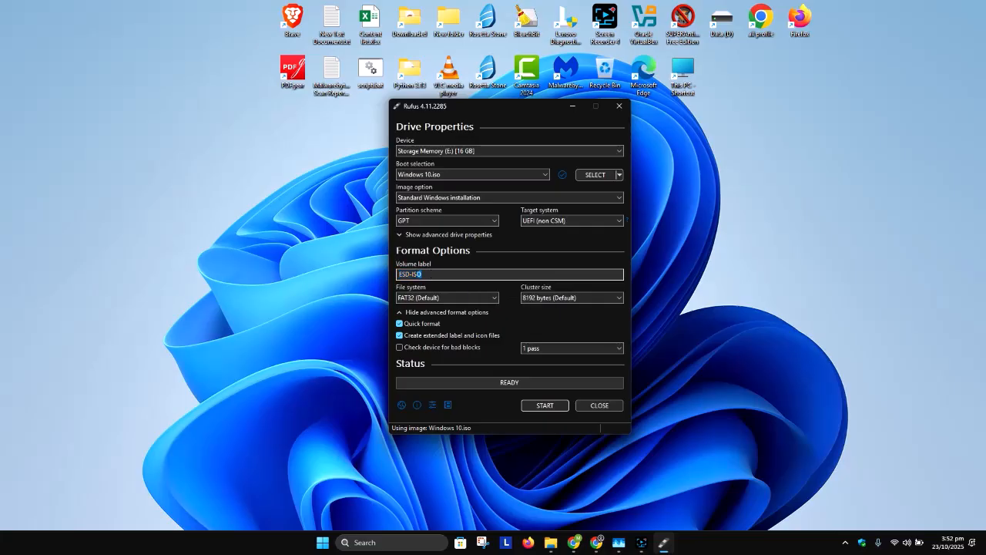
type("Storage device")
Inspect the contents of the Storage Memory (E:) USB drive in File Explorer, and minimize the window.
left_click(550, 542)
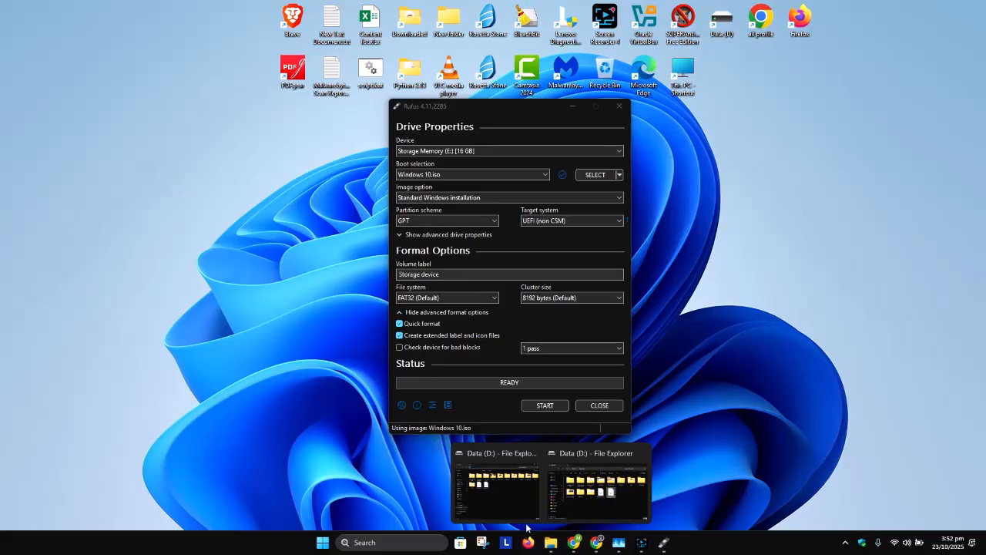
left_click(507, 501)
left_click(282, 400)
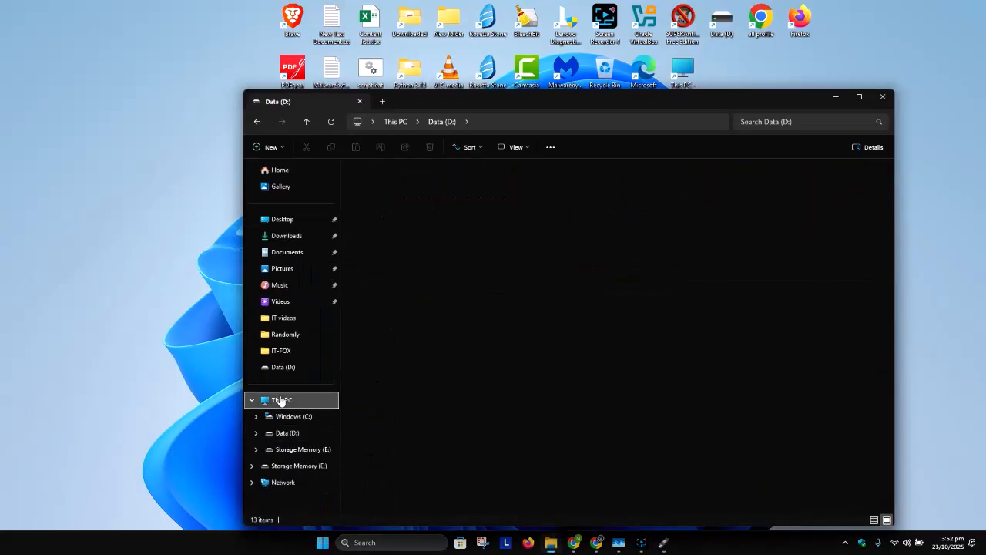
left_click(661, 197)
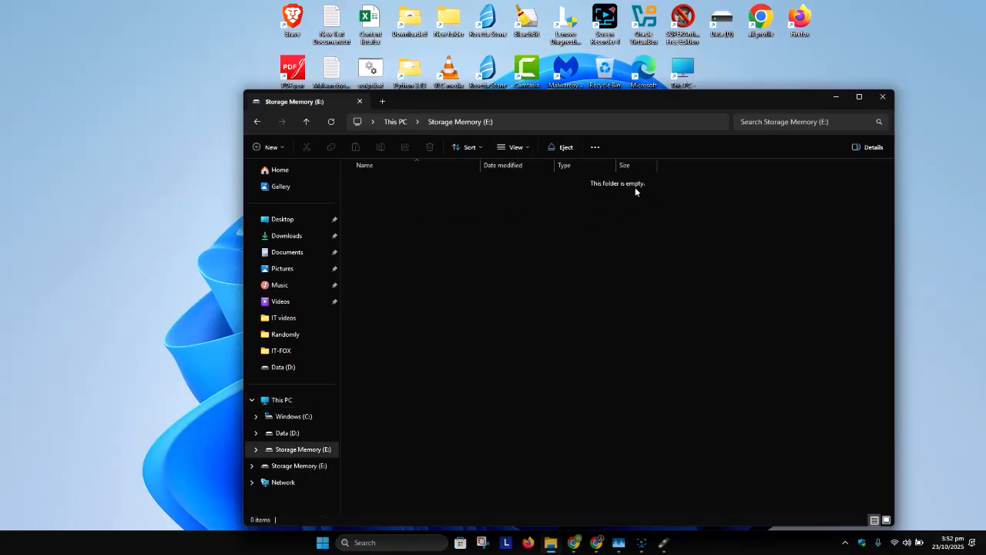
left_click(835, 97)
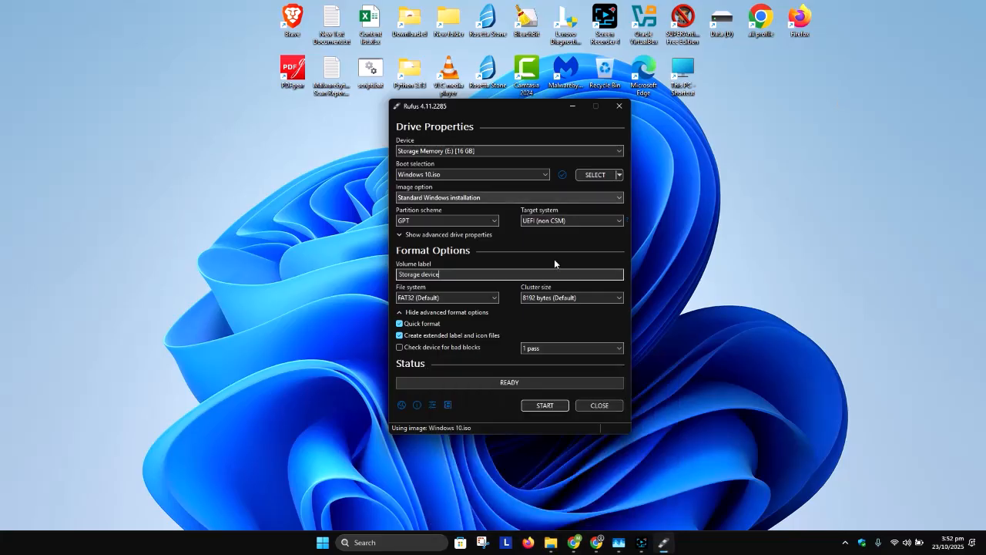
Start writing the USB drive with a custom local account username and data collection and BitLocker automatic device encryption disabled, accepting the warnings.
left_click(543, 406)
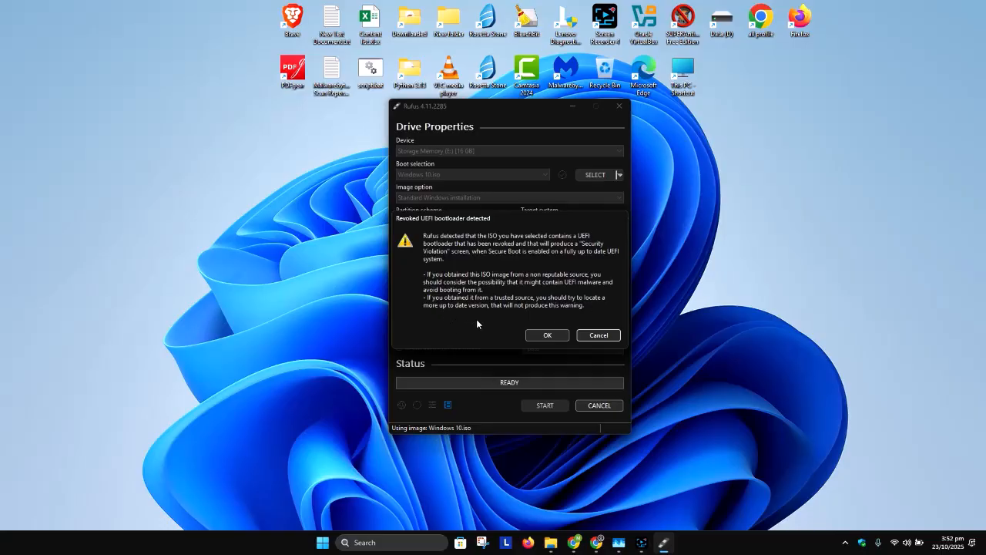
left_click(544, 335)
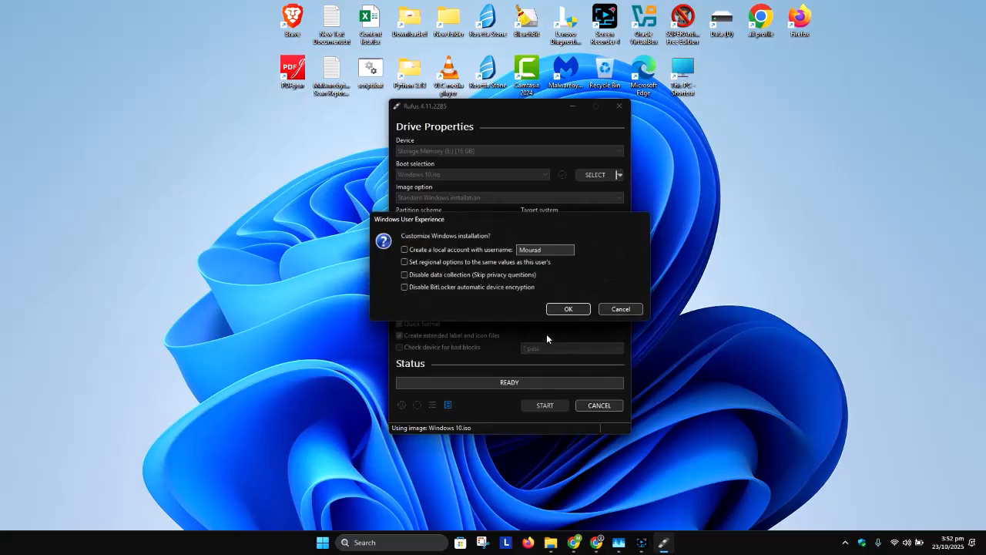
double_click(546, 248)
type("Marcos")
left_click(437, 249)
left_click(435, 277)
left_click(443, 287)
left_click(569, 309)
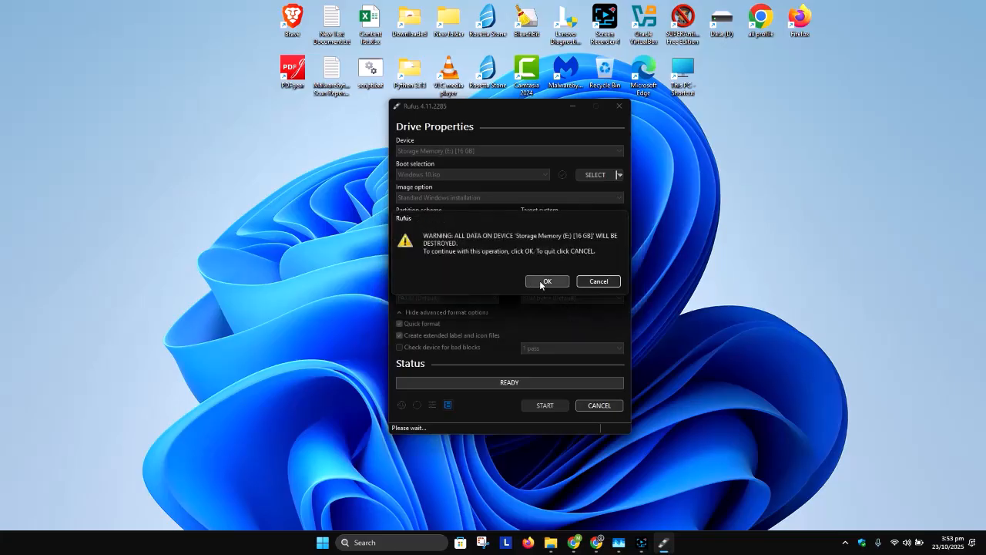
left_click(541, 282)
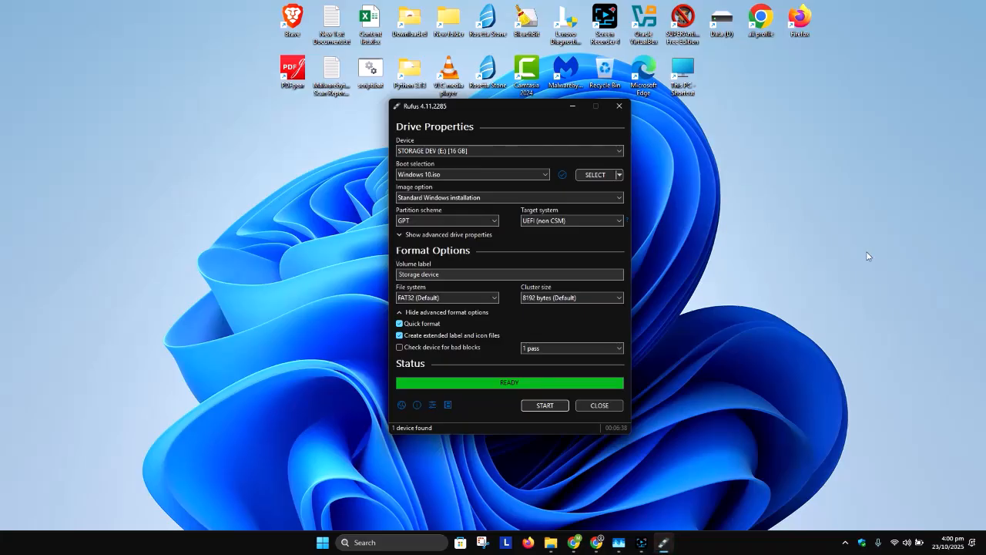
Close Rufus and open the STORAGE DEV (E:) drive in File Explorer to check the installation files.
left_click(594, 403)
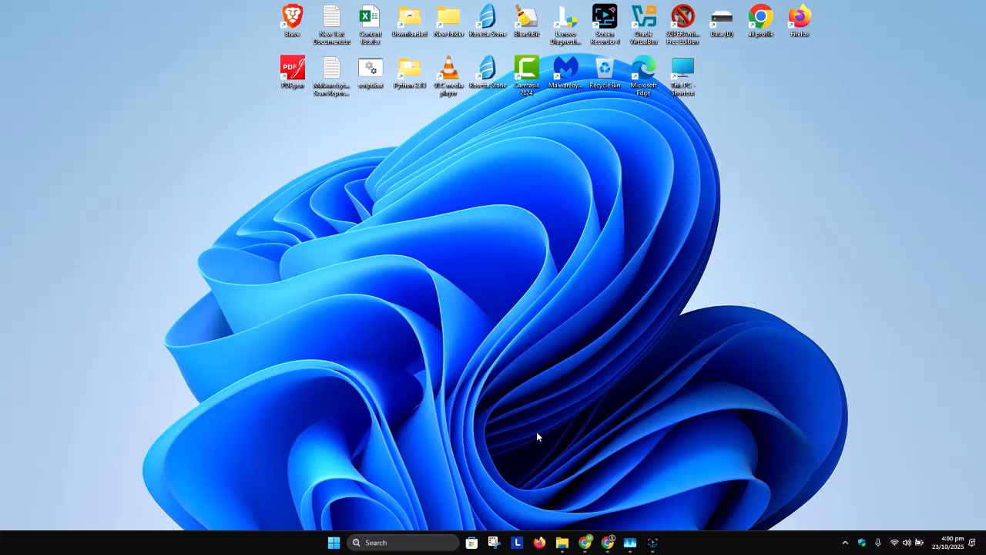
key("super+e")
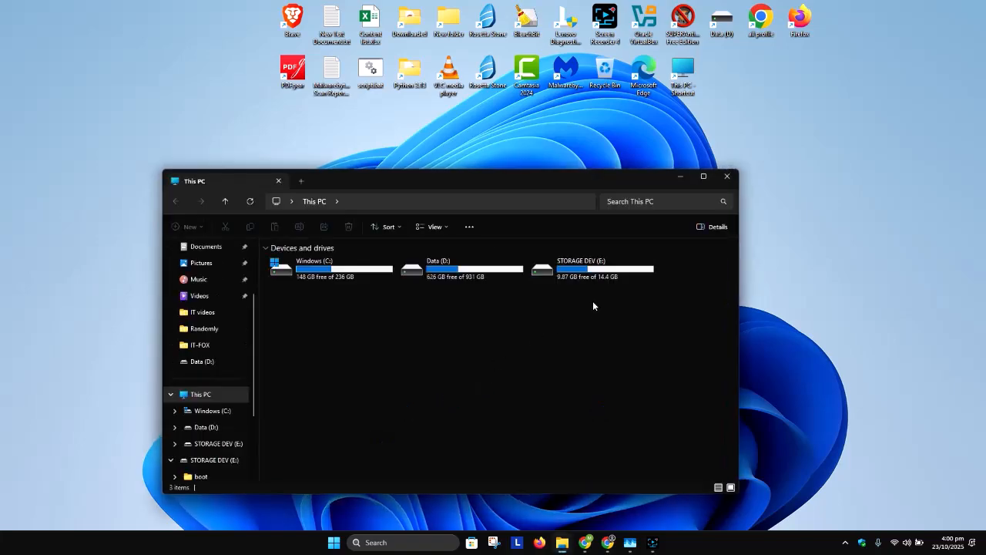
double_click(563, 268)
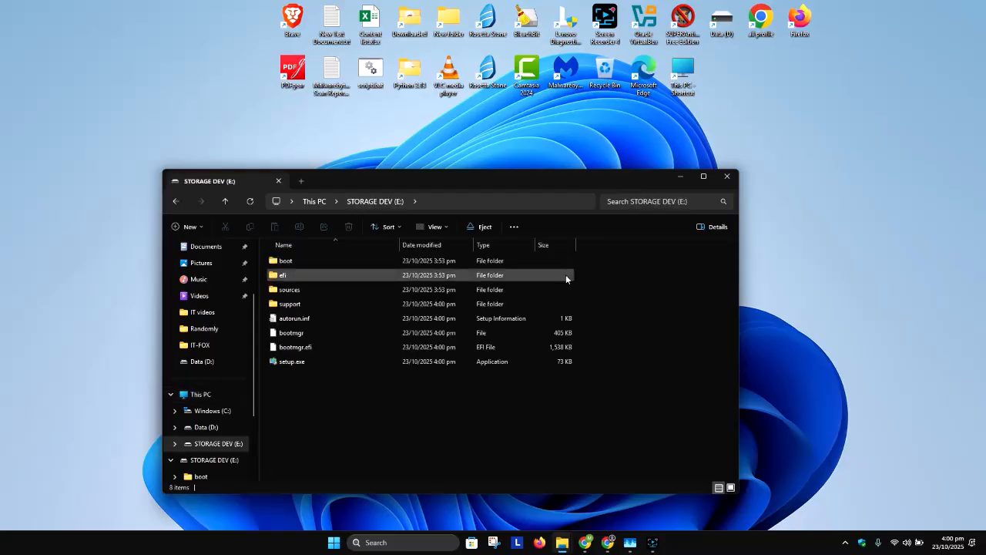